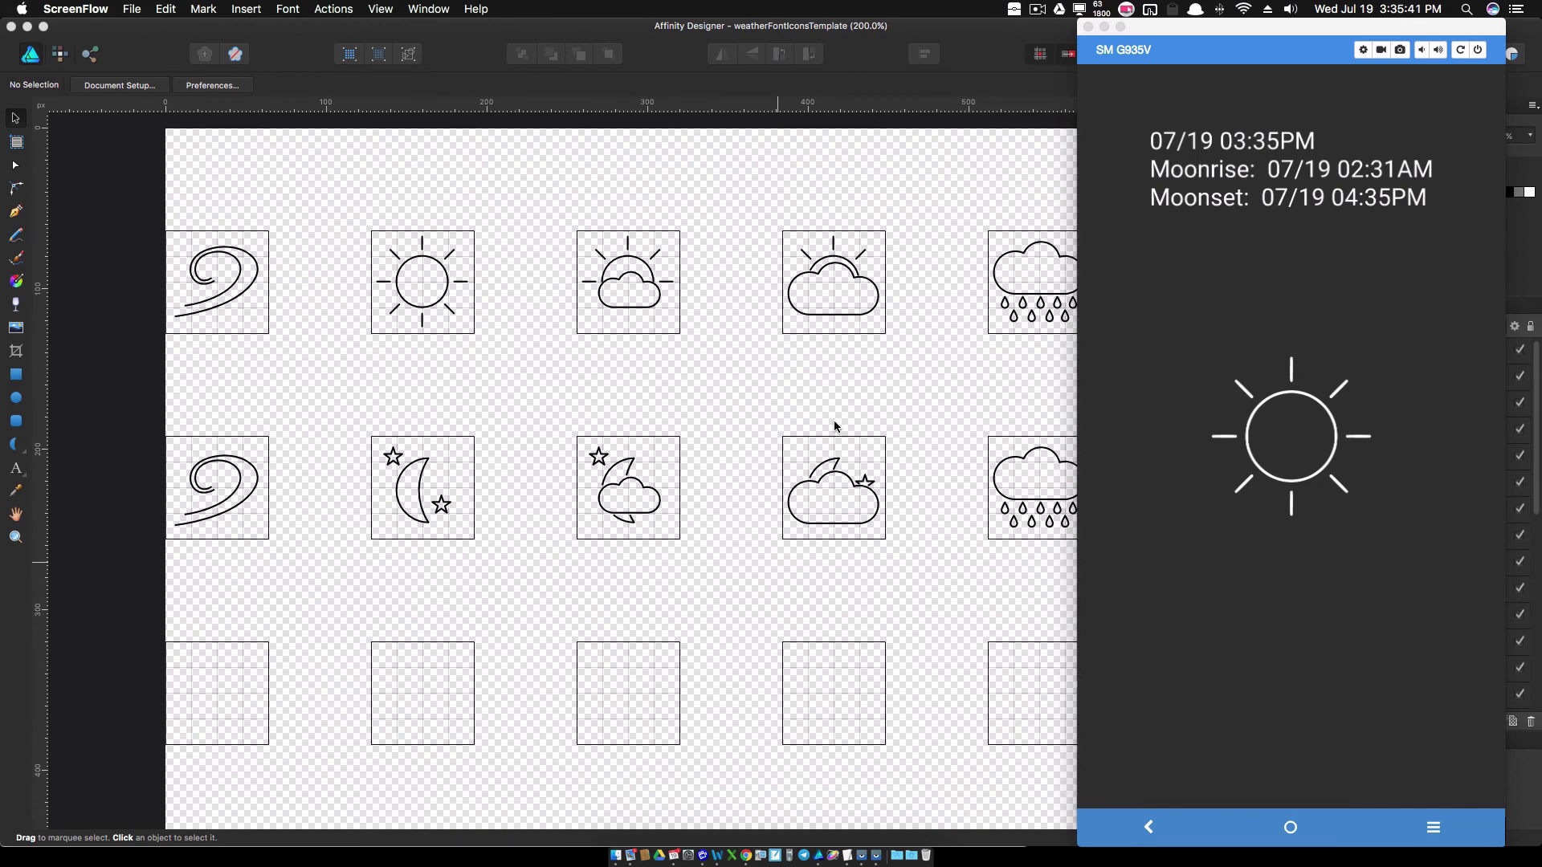
Step: Switch from the Vysor phone mirror to the Chrome space showing the Icon Fonts V2 tutorial
{"action": "key", "text": "ctrl+Up"}
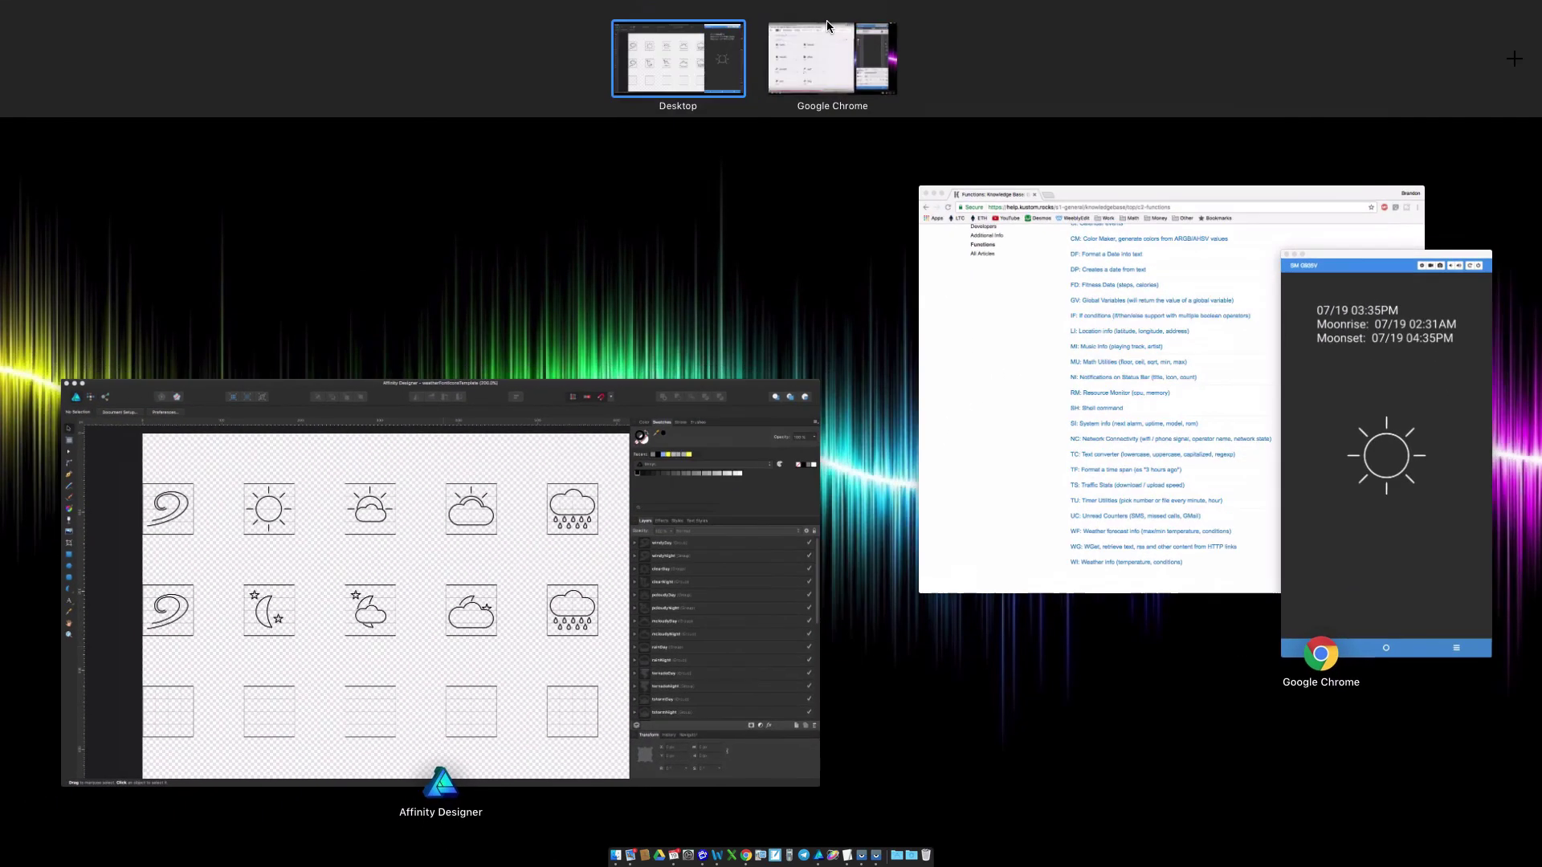
Step: Leave the full-screen Icon Fonts V2 tutorial and bring up all windows to return to Affinity Designer
{"action": "left_click", "coordinate": [826, 24]}
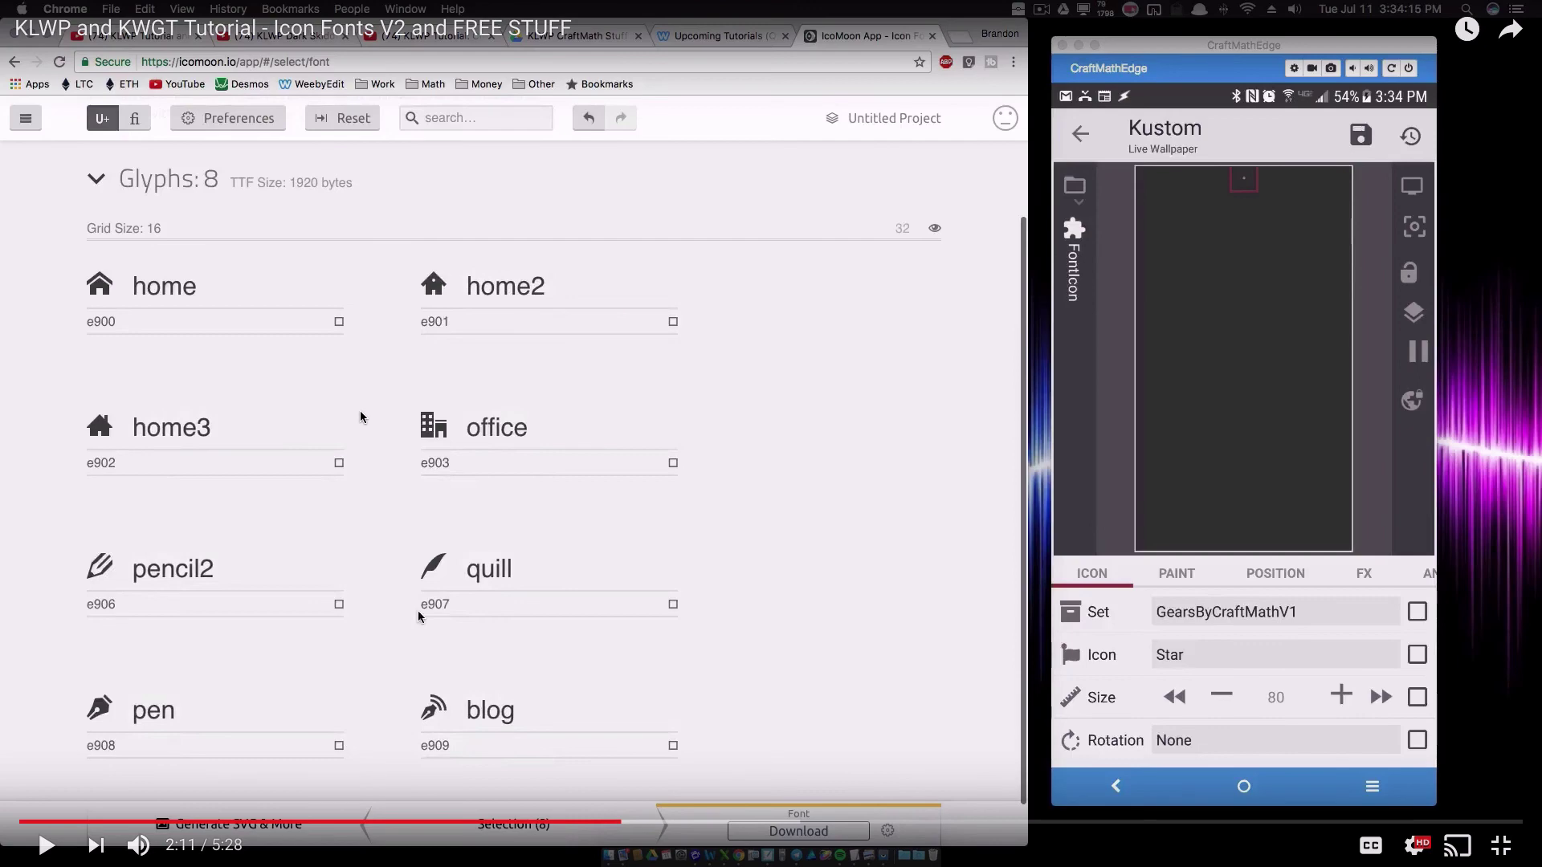
{"action": "key", "text": "ctrl+Up"}
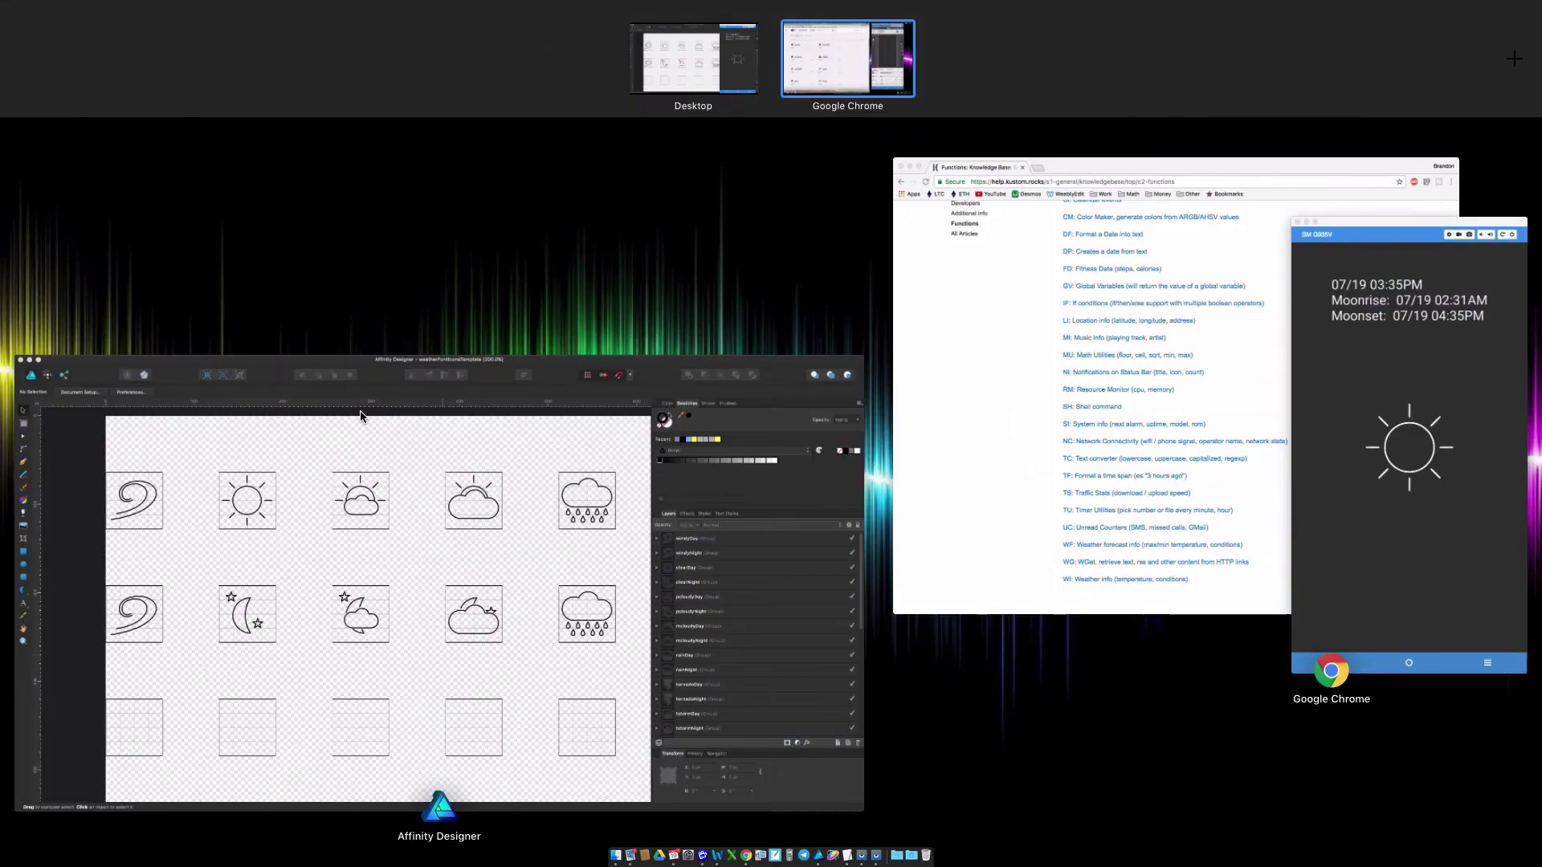
Step: Select the windyNight, clearDay, clearNight, pcloudyDay and pcloudyNight icon groups in Affinity Designer's template
{"action": "left_click", "coordinate": [430, 461]}
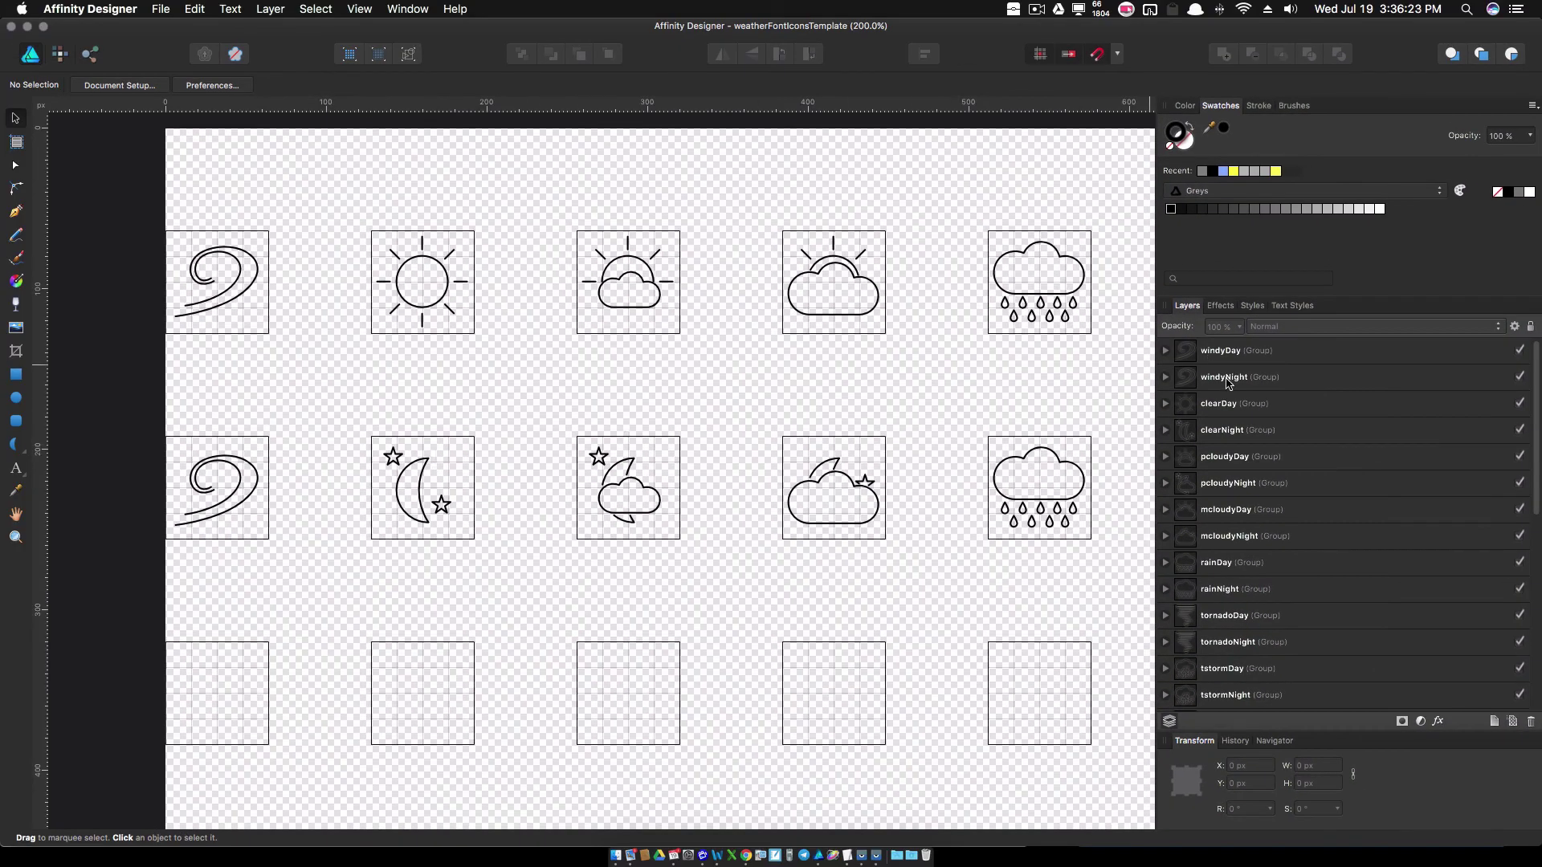
{"action": "left_click", "coordinate": [1229, 376]}
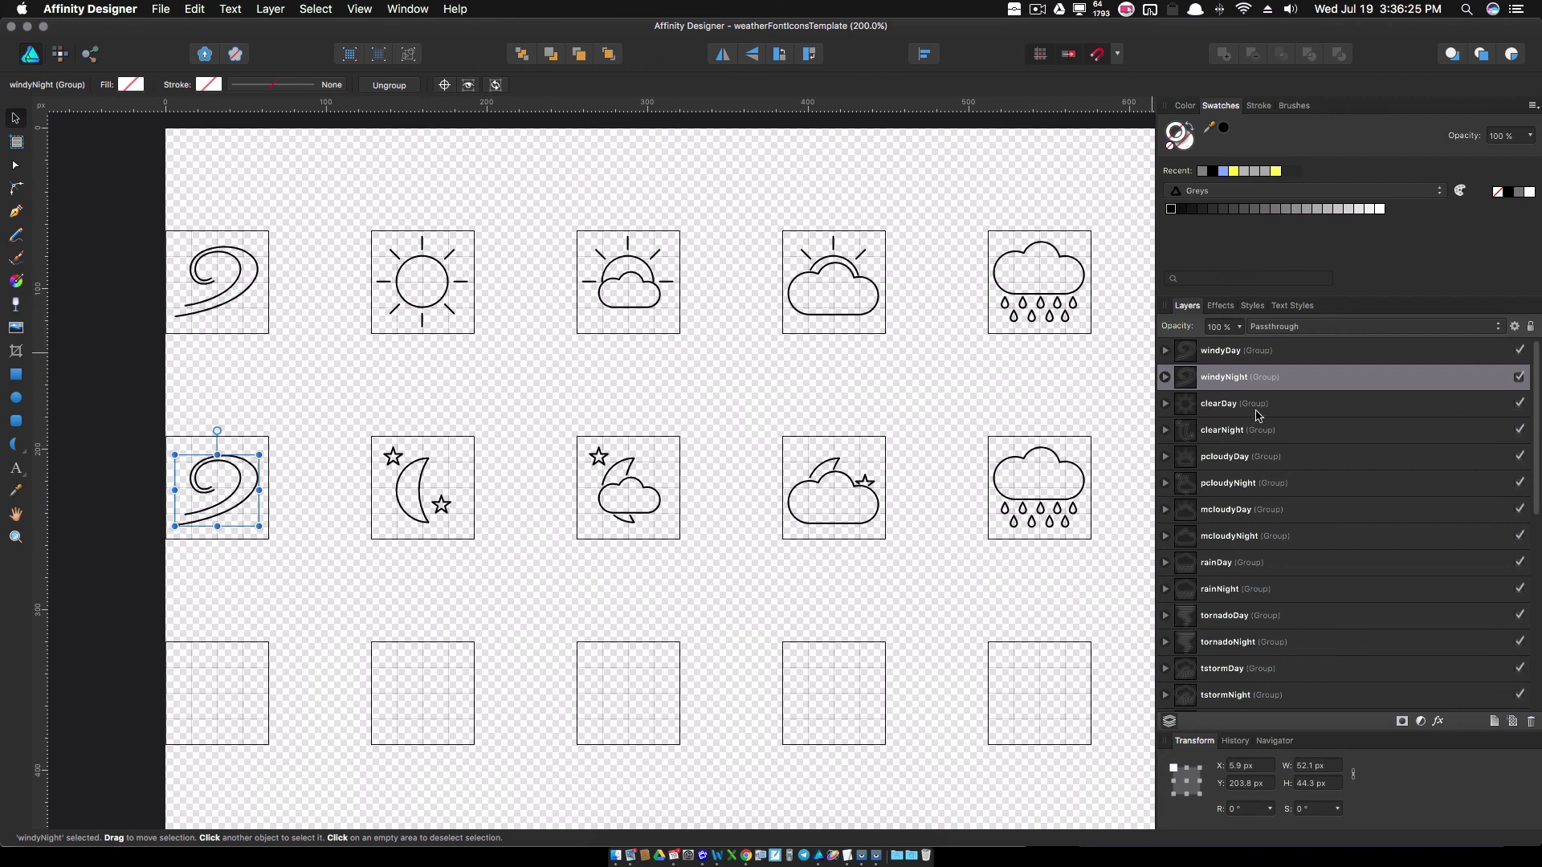
{"action": "left_click", "coordinate": [1256, 408]}
{"action": "left_click", "coordinate": [1218, 432]}
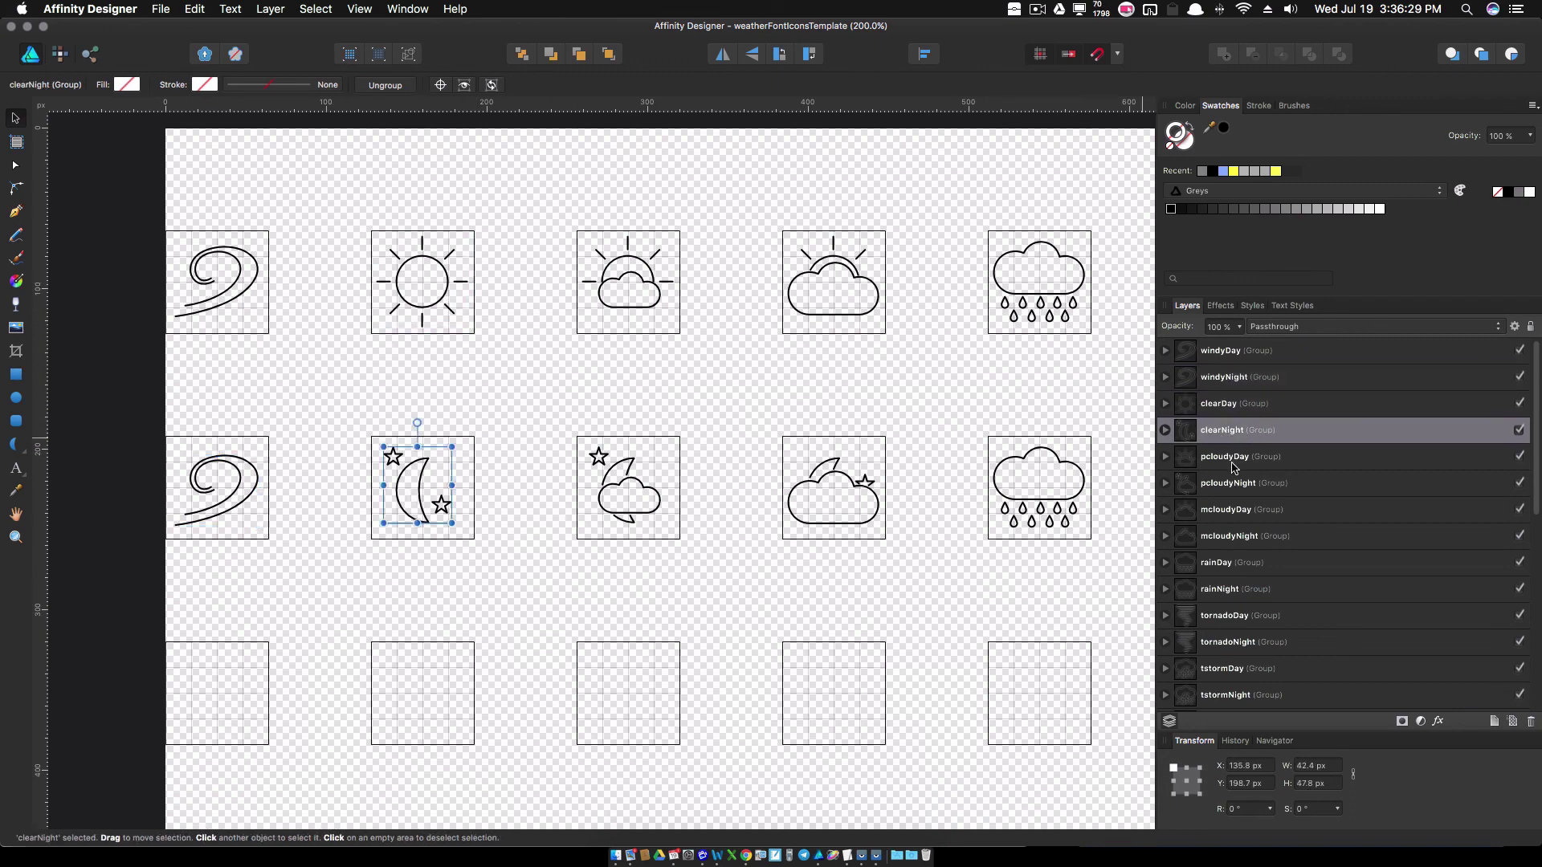
{"action": "left_click", "coordinate": [1236, 457]}
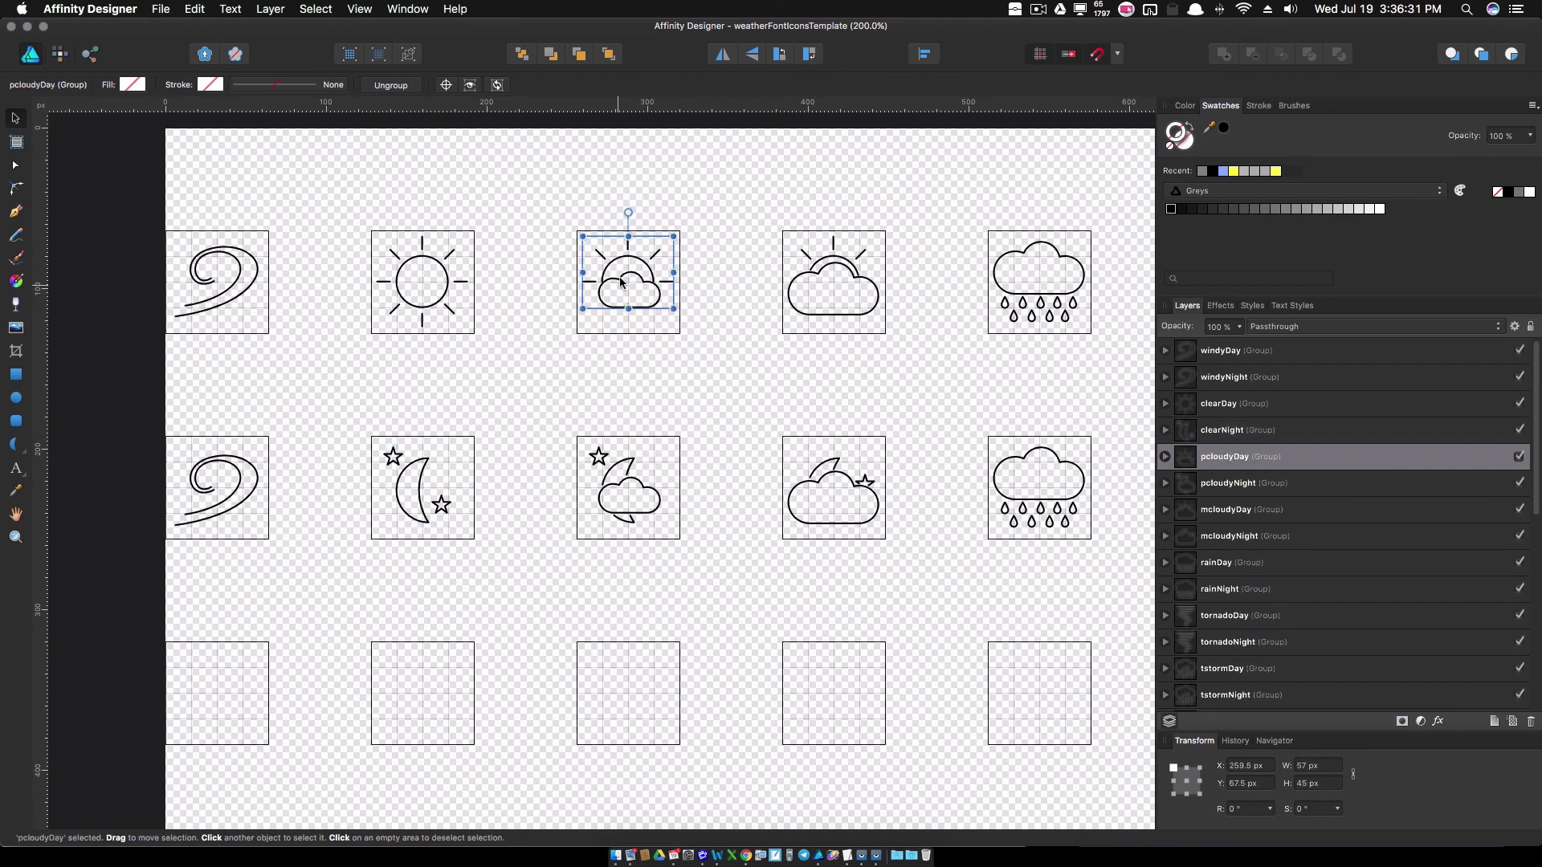
{"action": "left_click", "coordinate": [1218, 487]}
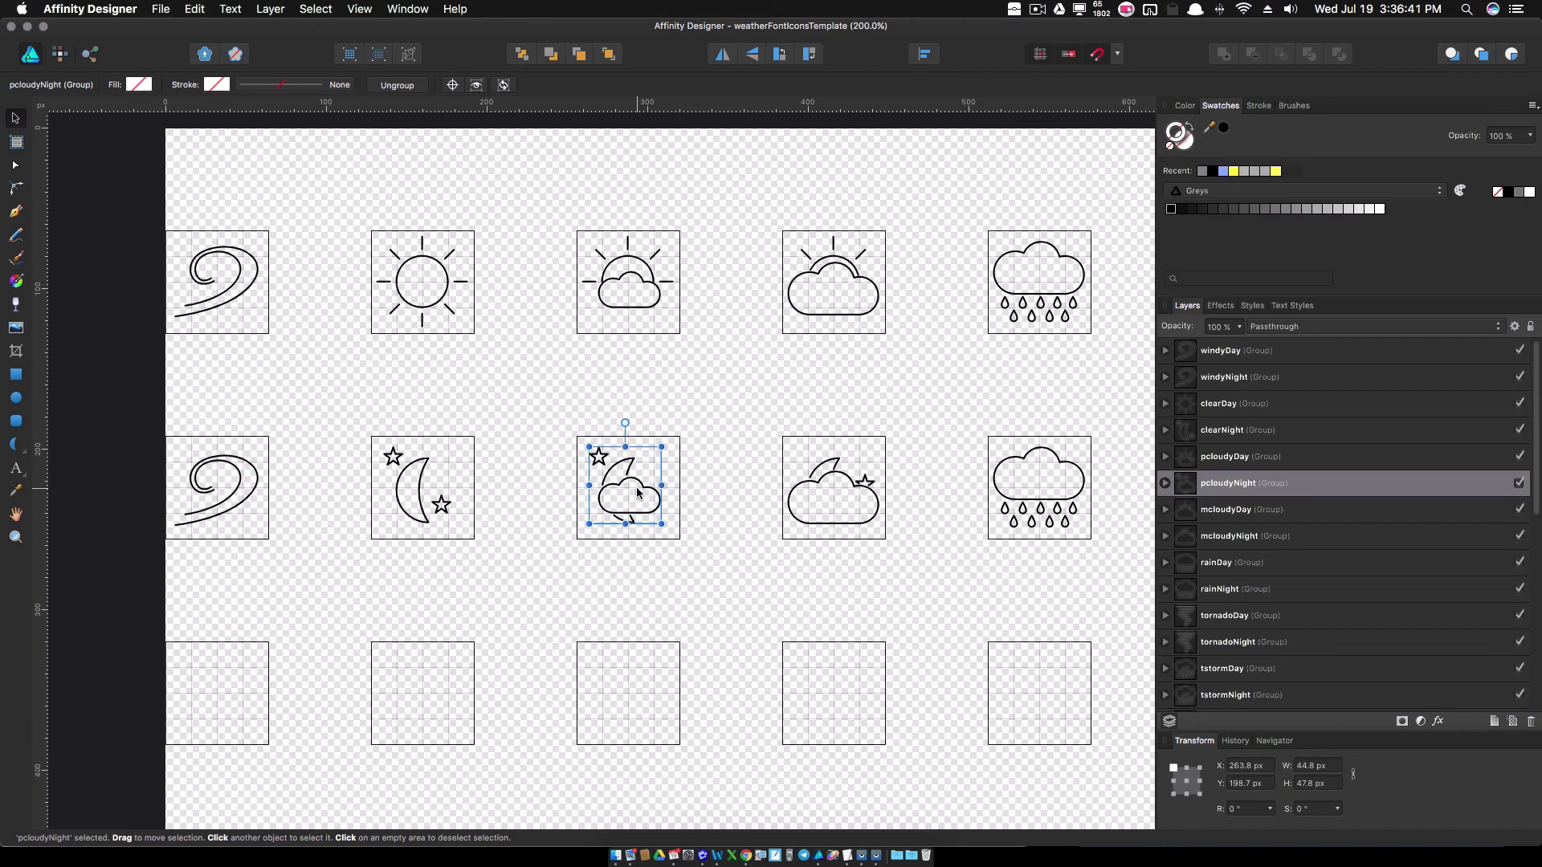
Step: Bring Kustom Help forward and open the WI Weather info function page
{"action": "key", "text": "ctrl+Up"}
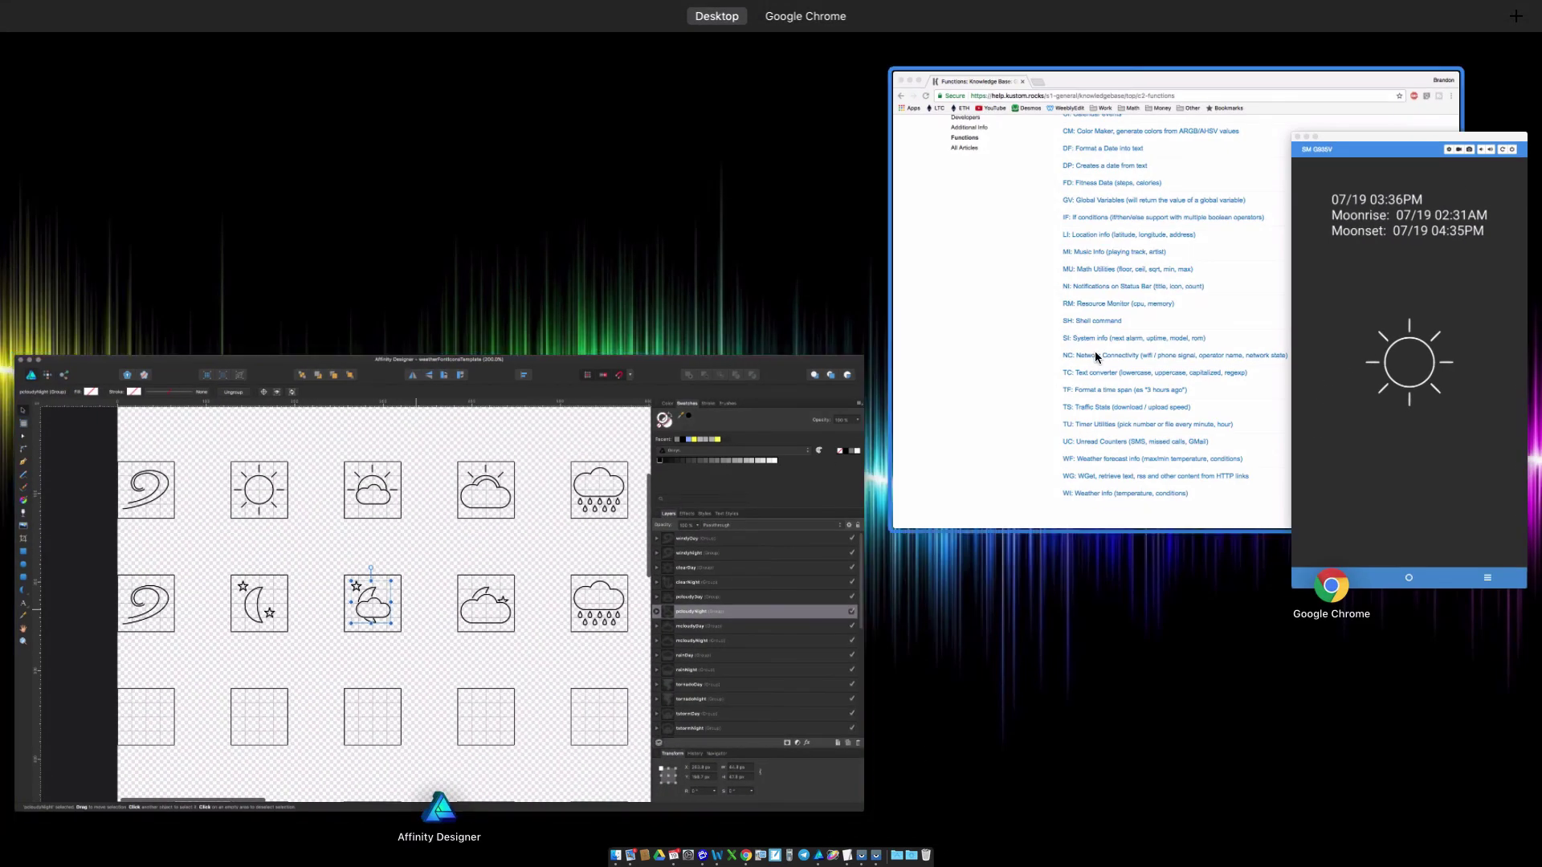
{"action": "left_click", "coordinate": [1097, 349]}
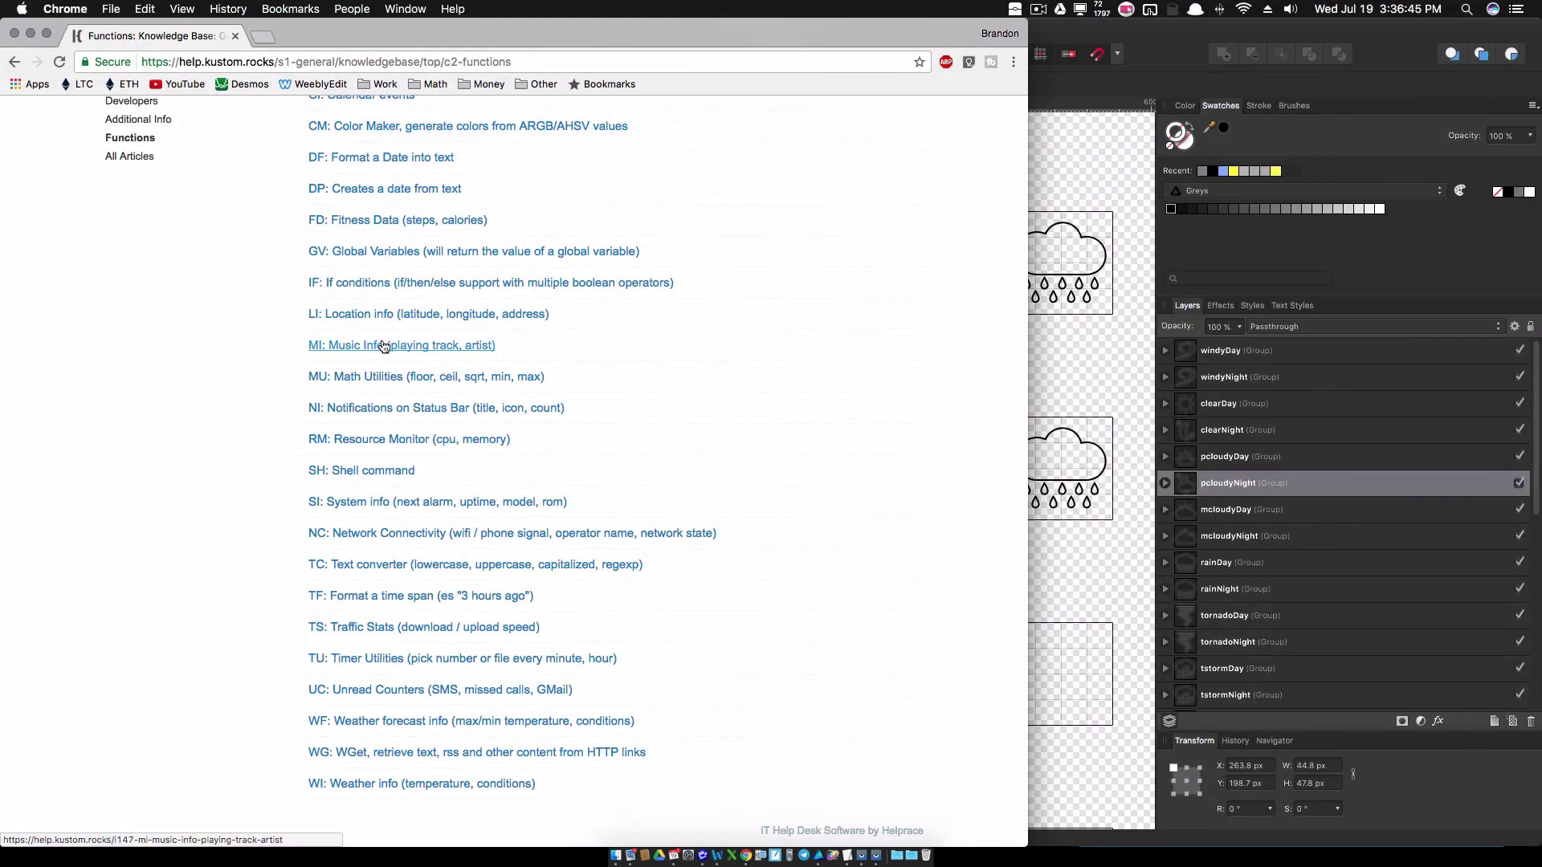
{"action": "scroll", "coordinate": [376, 354], "scroll_direction": "up", "scroll_amount": 6}
{"action": "scroll", "coordinate": [379, 451], "scroll_direction": "down", "scroll_amount": 5}
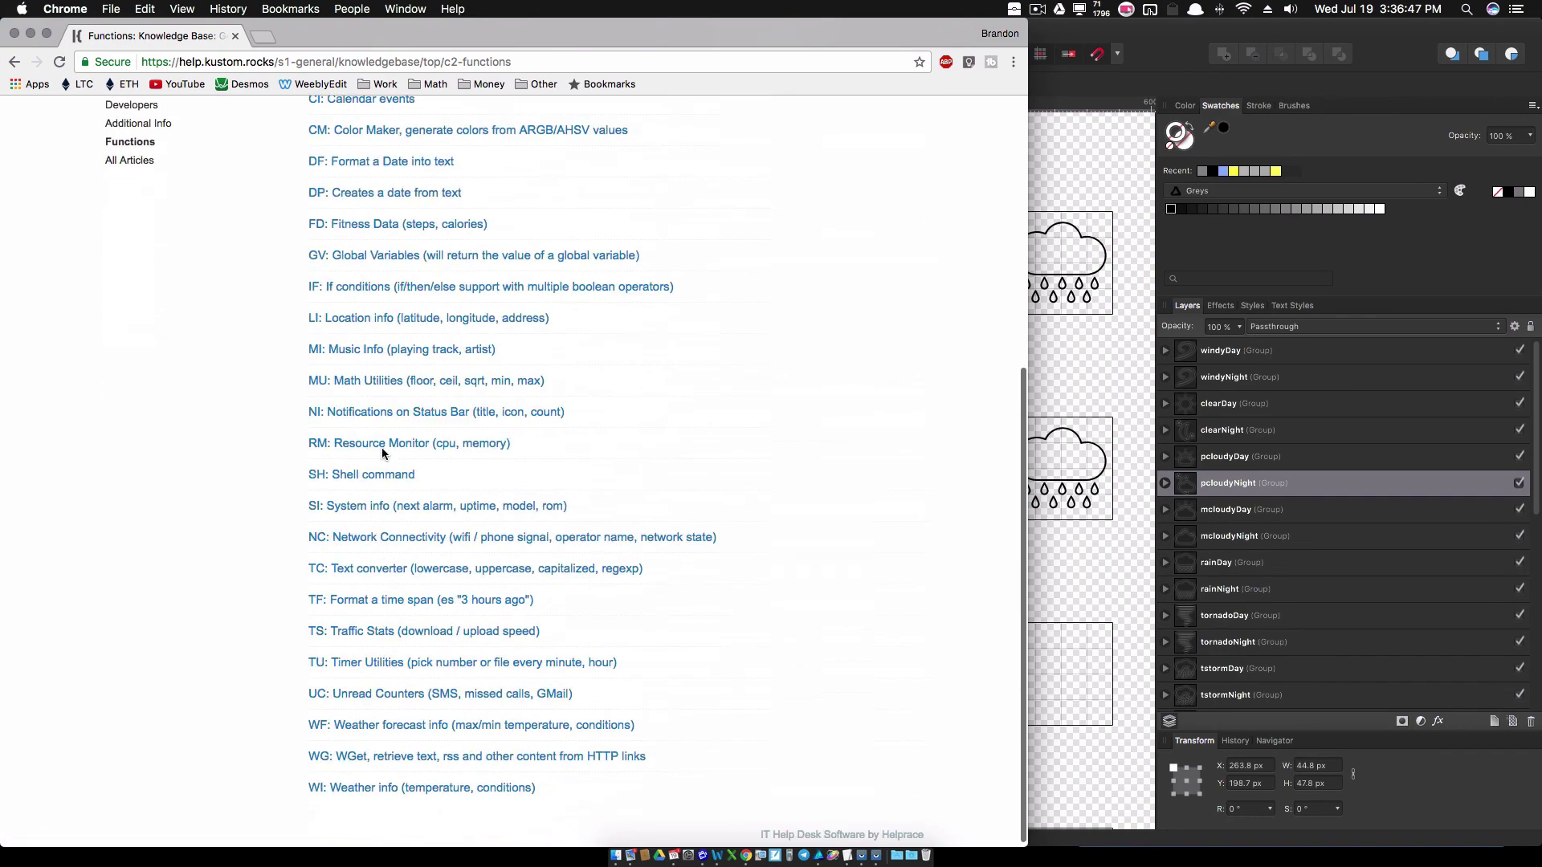
{"action": "left_click", "coordinate": [350, 785]}
{"action": "scroll", "coordinate": [317, 482], "scroll_direction": "down", "scroll_amount": 3}
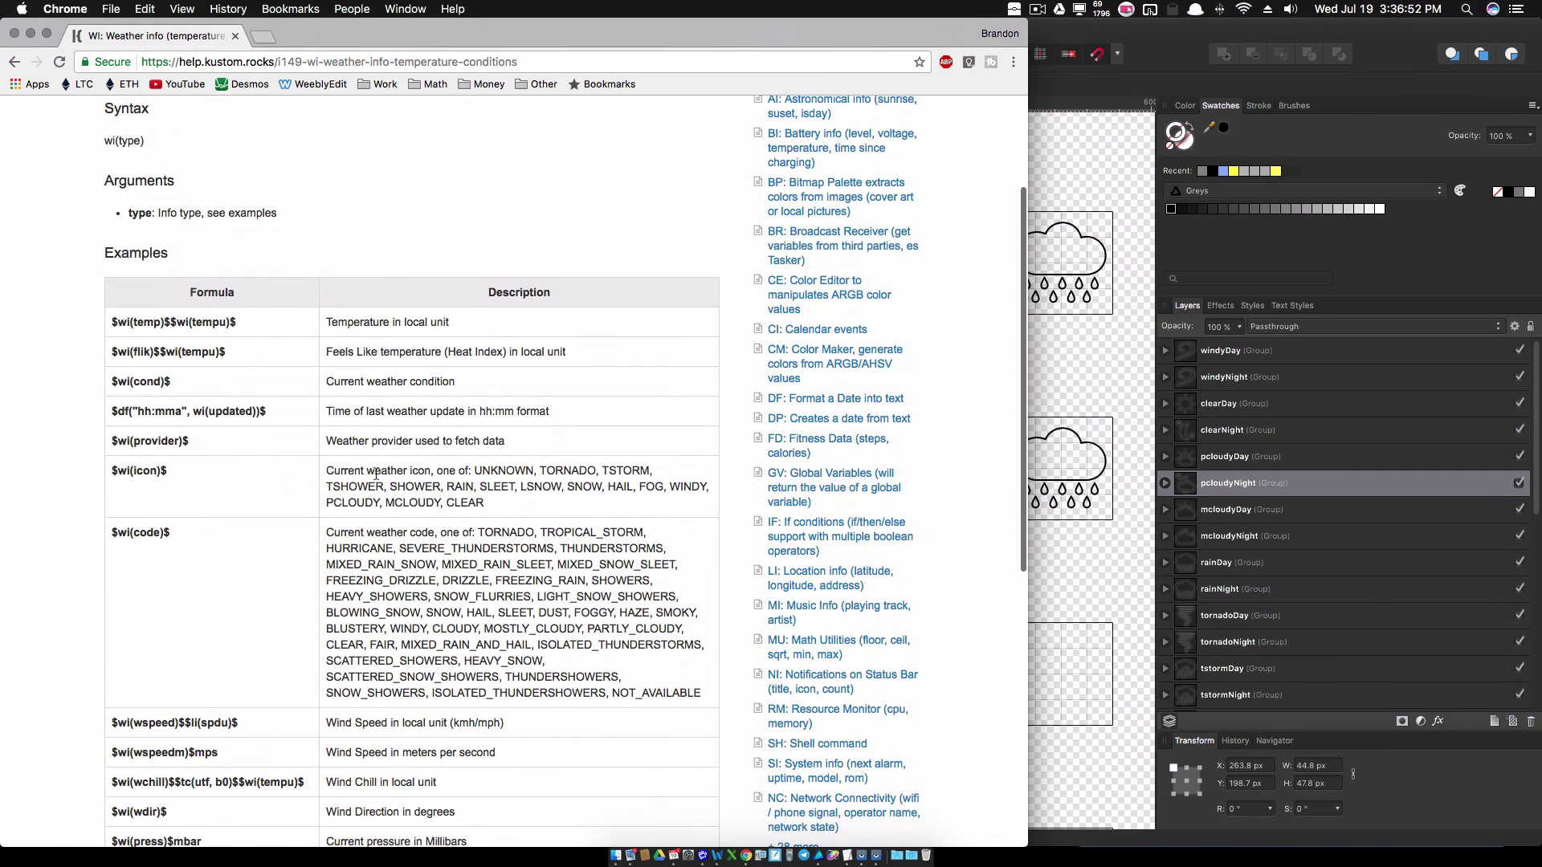
Step: Highlight the list of possible $wi(icon)$ values and the $wi(code)$ weather codes
{"action": "left_click_drag", "start_coordinate": [472, 470], "coordinate": [527, 496]}
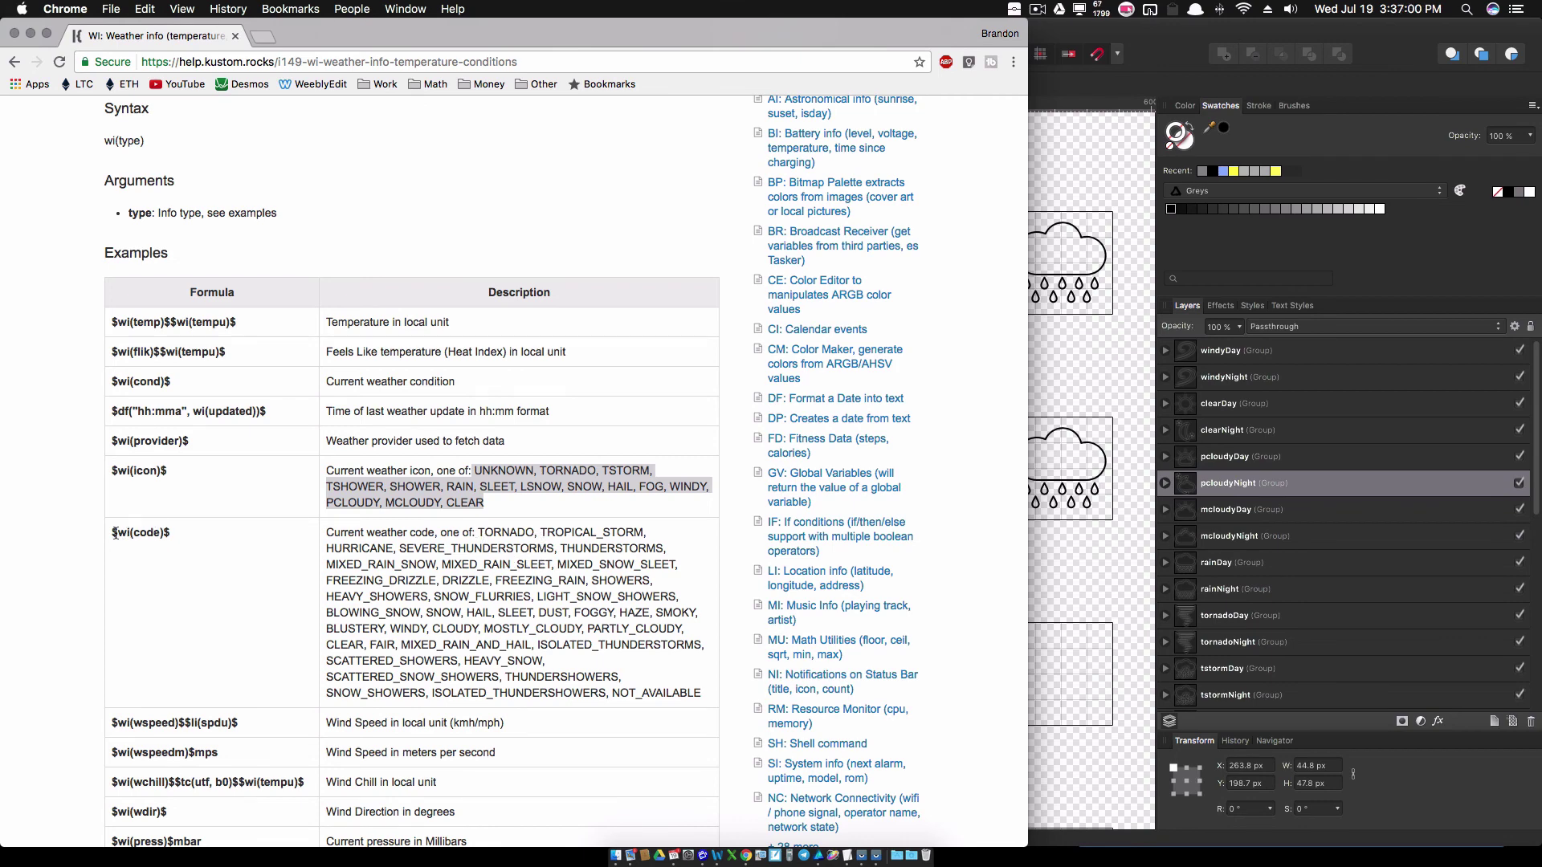
{"action": "left_click_drag", "start_coordinate": [119, 532], "coordinate": [169, 532]}
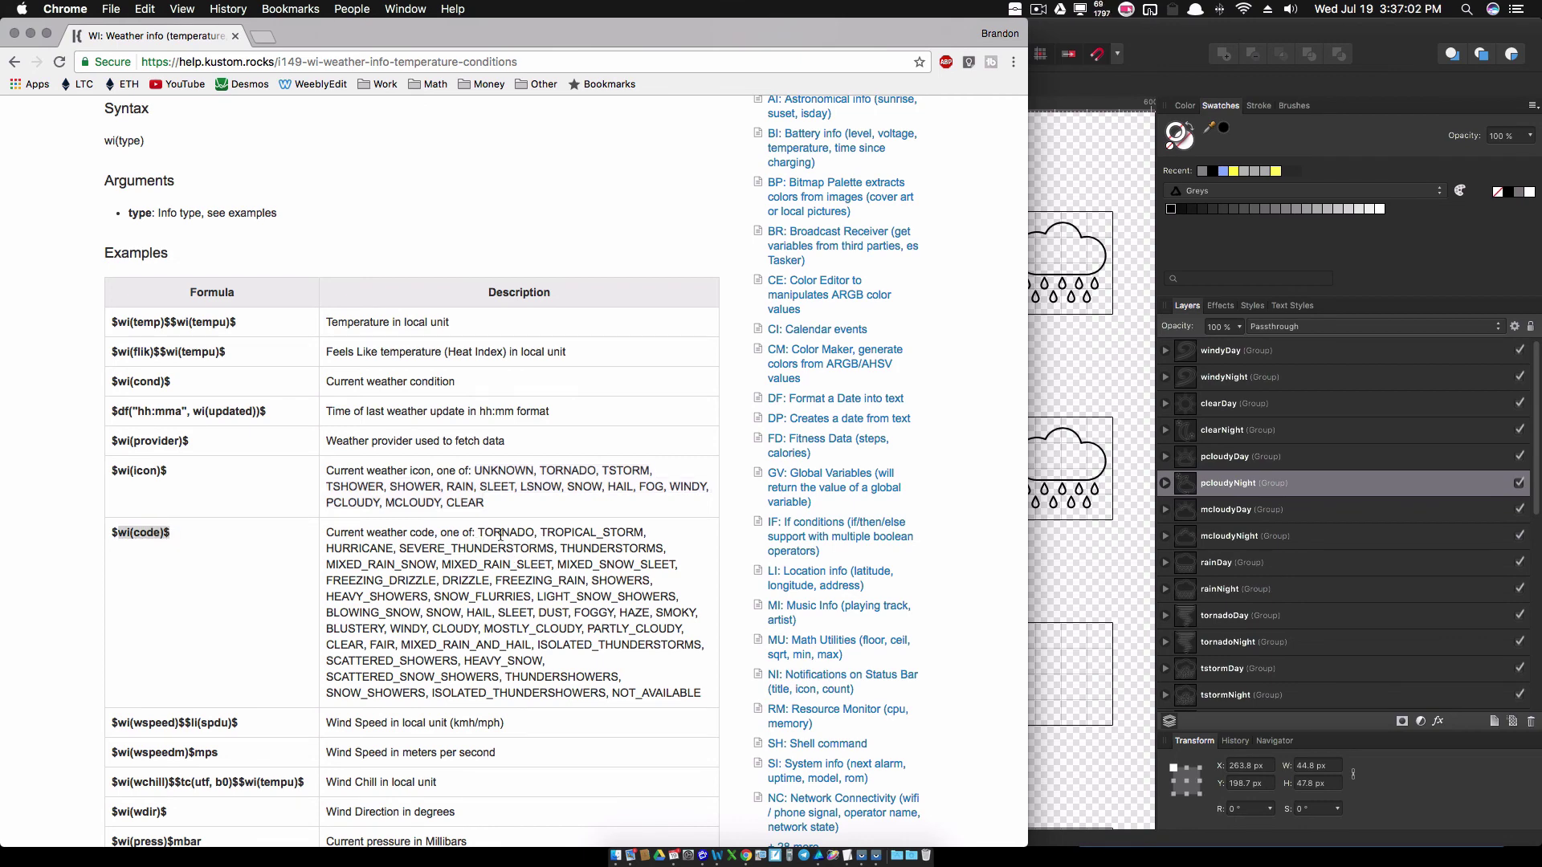
{"action": "left_click_drag", "start_coordinate": [476, 532], "coordinate": [680, 693]}
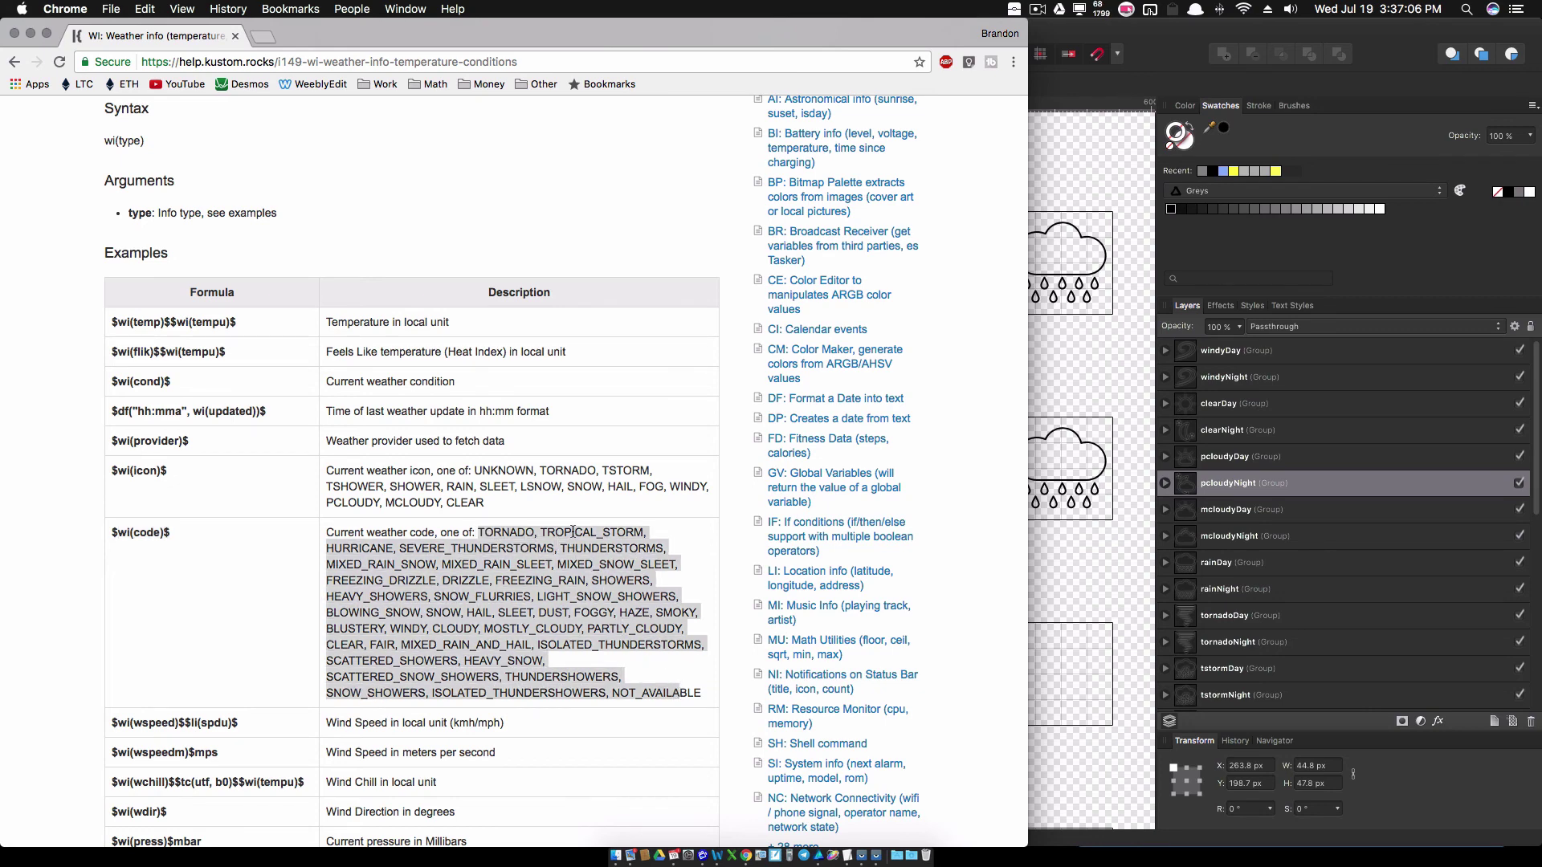
Step: Pick out the icon values UNKNOWN, TORNADO, TSTORM, TSHOWER, SHOWER, RAIN, SLEET, LSNOW and HAIL
{"action": "left_click", "coordinate": [474, 470]}
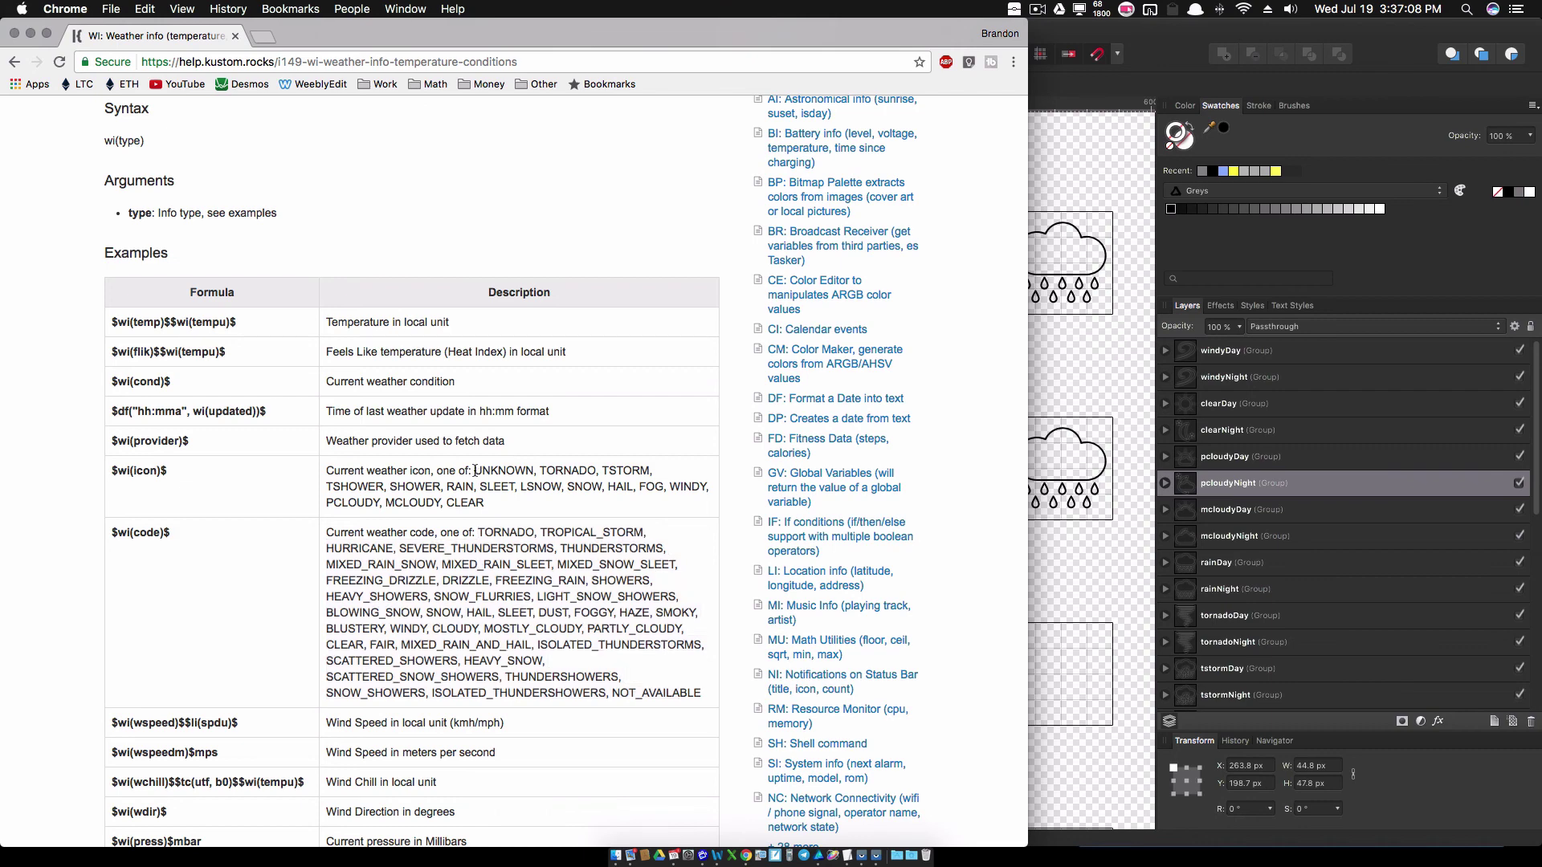
{"action": "left_click_drag", "start_coordinate": [475, 471], "coordinate": [533, 471]}
{"action": "double_click", "coordinate": [558, 471]}
{"action": "double_click", "coordinate": [620, 470]}
{"action": "double_click", "coordinate": [354, 487]}
{"action": "double_click", "coordinate": [427, 487]}
{"action": "double_click", "coordinate": [460, 486]}
{"action": "double_click", "coordinate": [497, 487]}
{"action": "double_click", "coordinate": [543, 487]}
{"action": "left_click_drag", "start_coordinate": [604, 486], "coordinate": [658, 485]}
{"action": "left_click", "coordinate": [658, 485]}
{"action": "left_click_drag", "start_coordinate": [391, 487], "coordinate": [443, 487]}
{"action": "left_click", "coordinate": [1258, 564]}
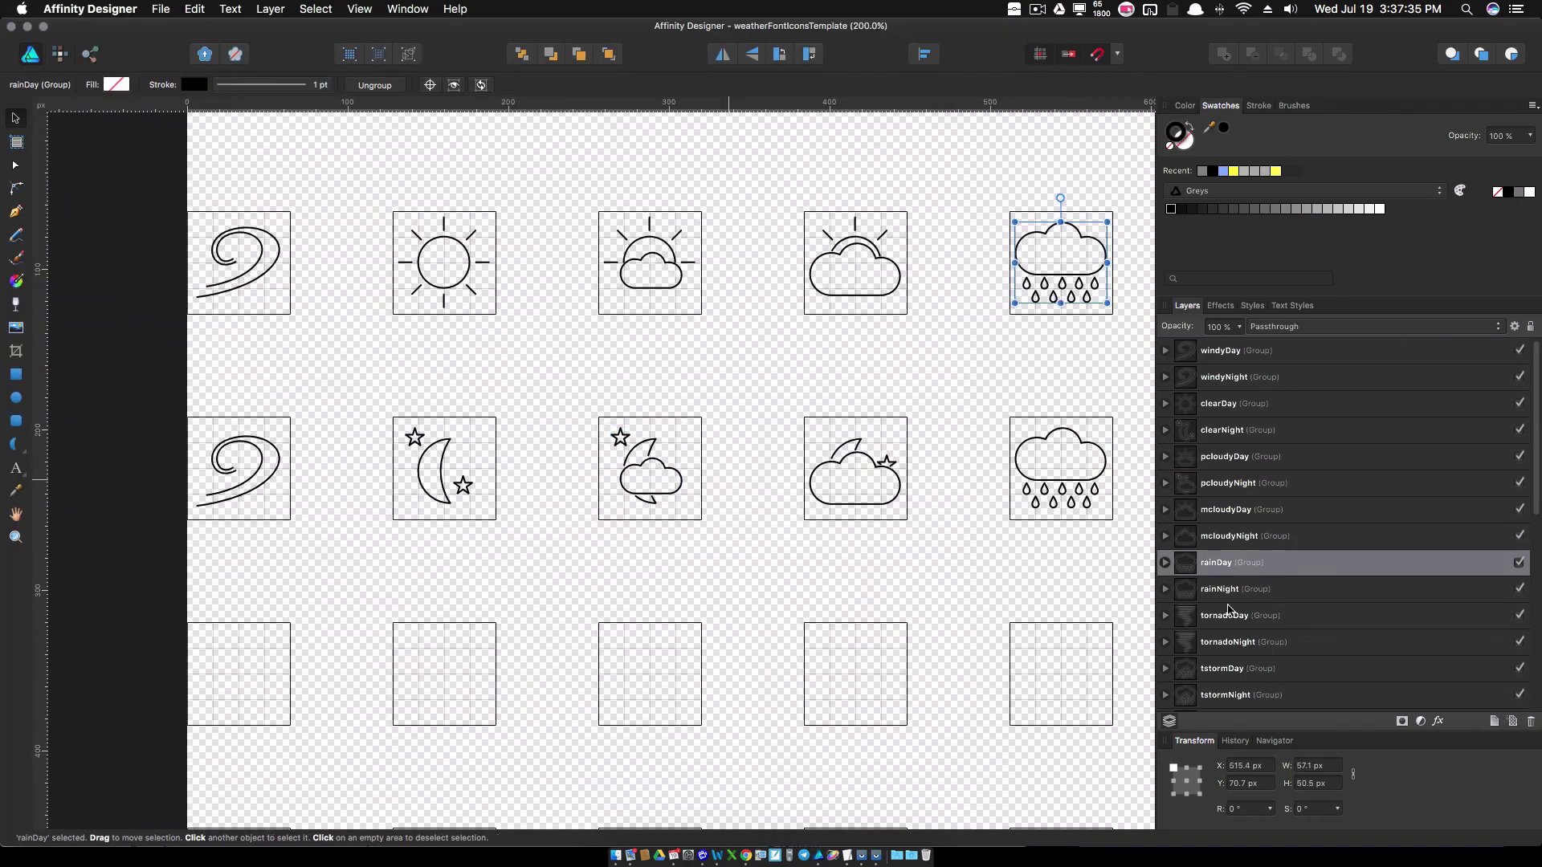
{"action": "scroll", "coordinate": [1224, 467], "scroll_direction": "down", "scroll_amount": 5}
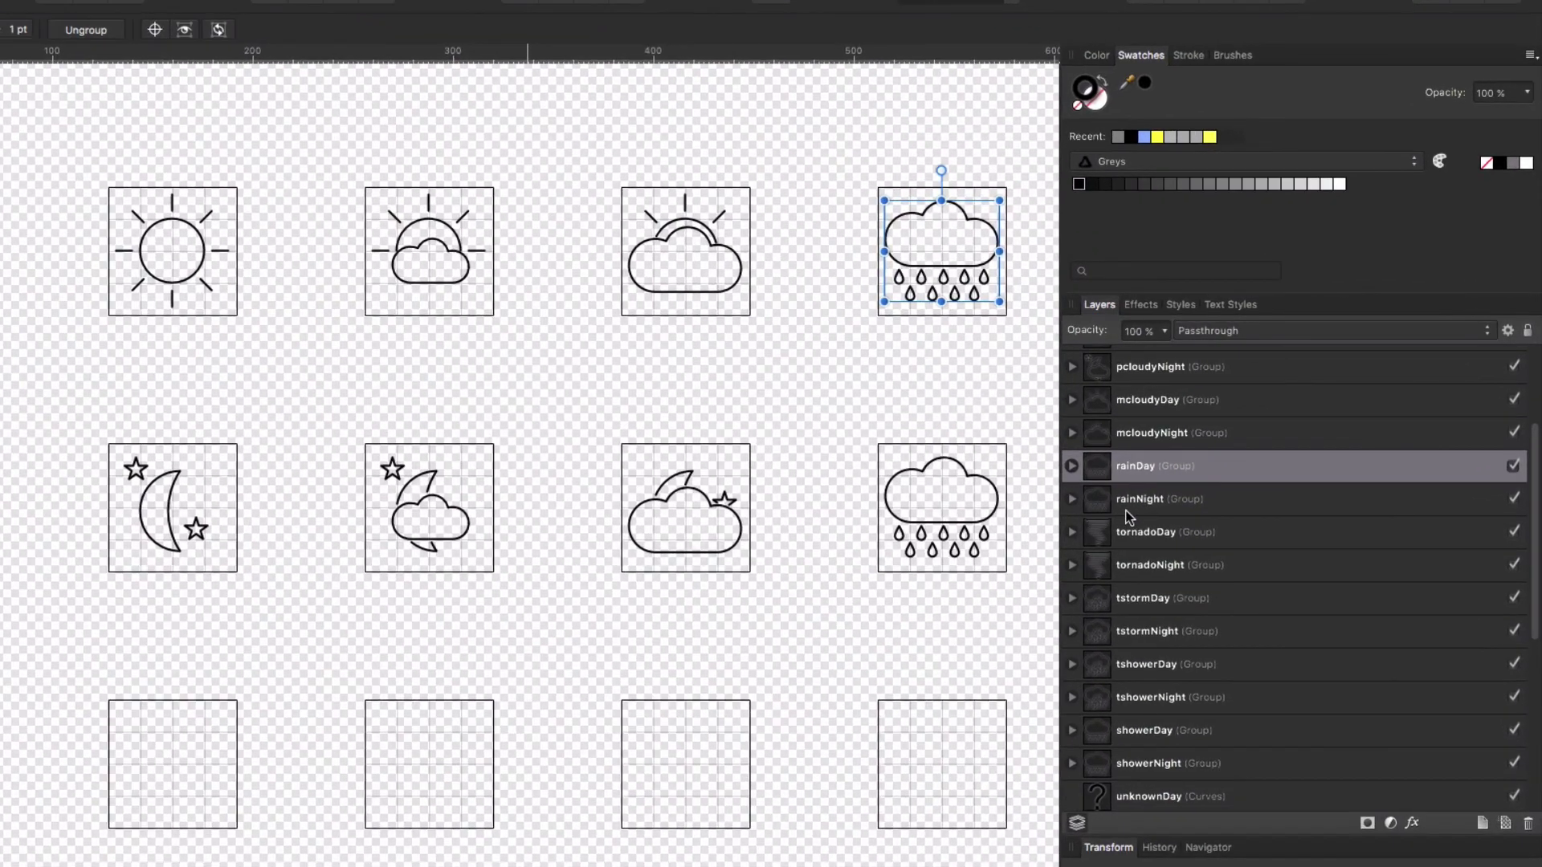
{"action": "left_click", "coordinate": [1132, 498]}
{"action": "left_click", "coordinate": [1138, 466]}
{"action": "left_click", "coordinate": [1140, 498]}
{"action": "left_click", "coordinate": [1139, 467]}
Step: Return to the desktop and move the Vysor phone mirror aside to uncover KLWP's layers
{"action": "key", "text": "ctrl+Up"}
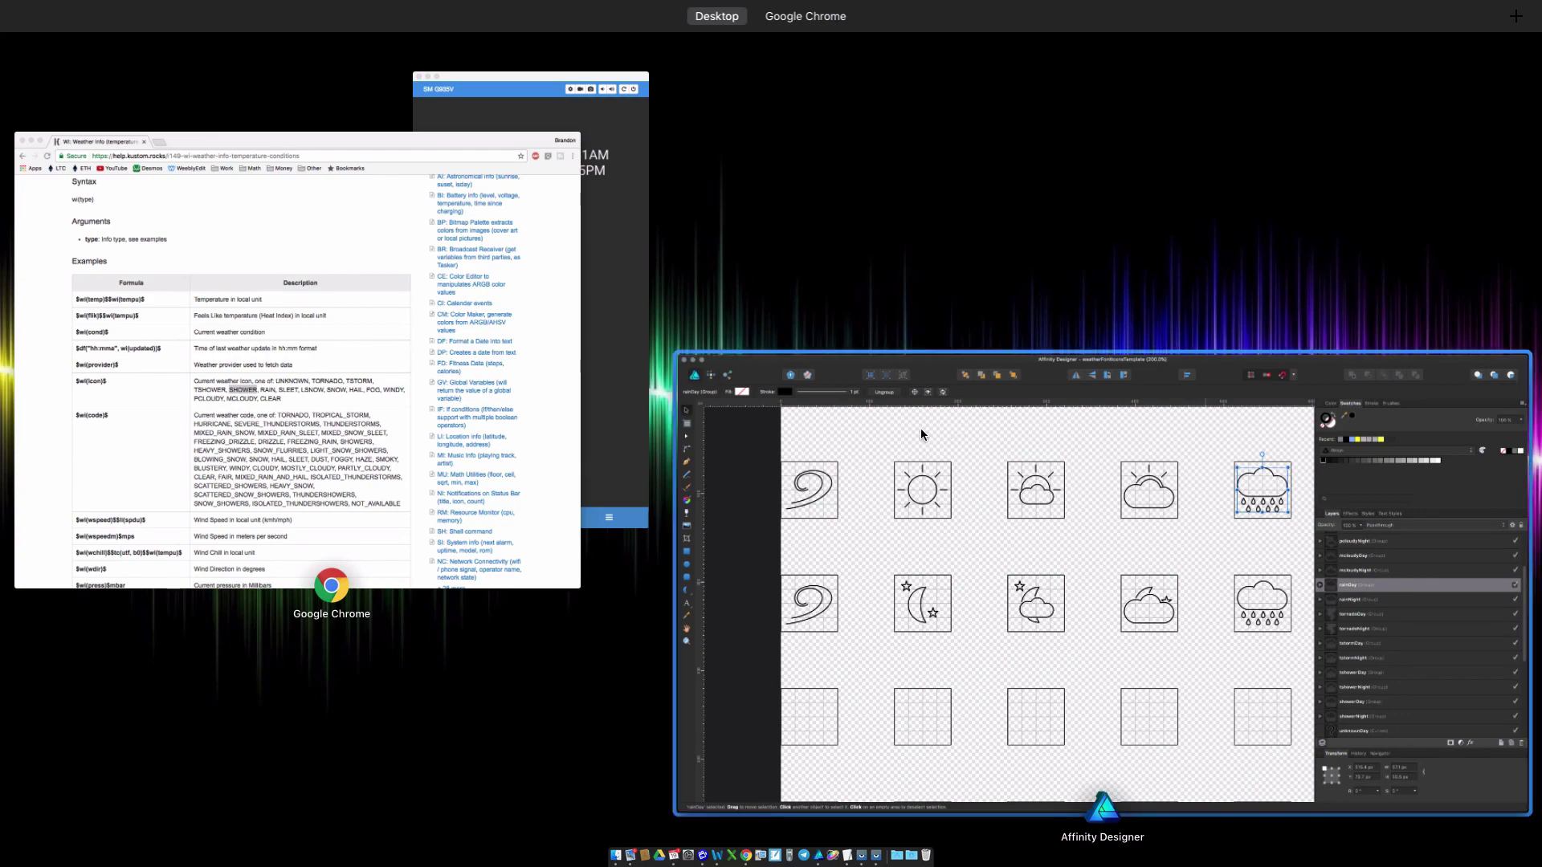
{"action": "left_click", "coordinate": [623, 406]}
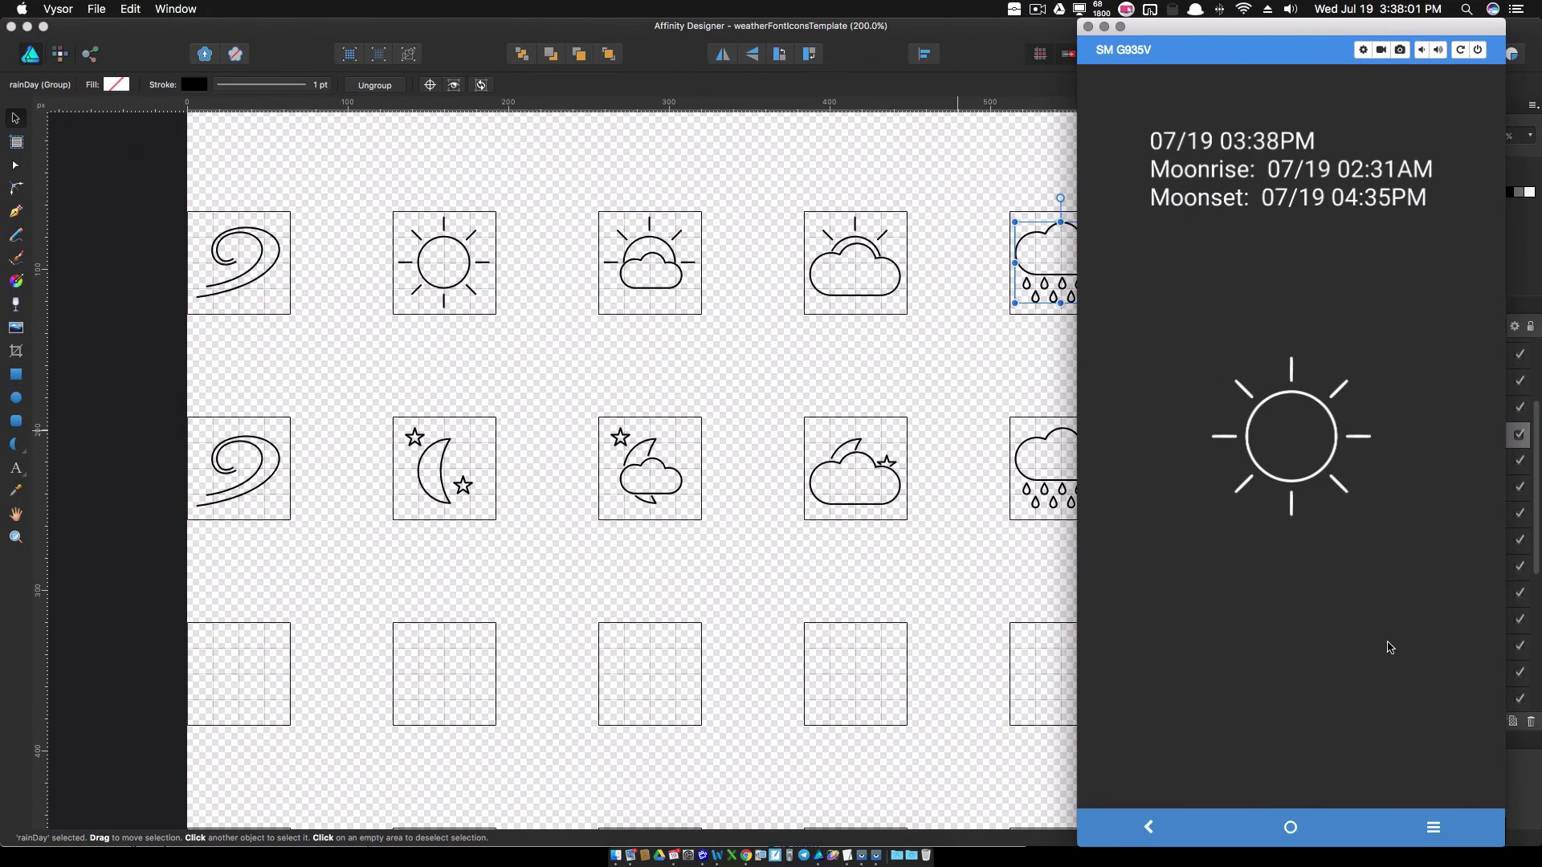
{"action": "left_click_drag", "start_coordinate": [1264, 29], "coordinate": [744, 42]}
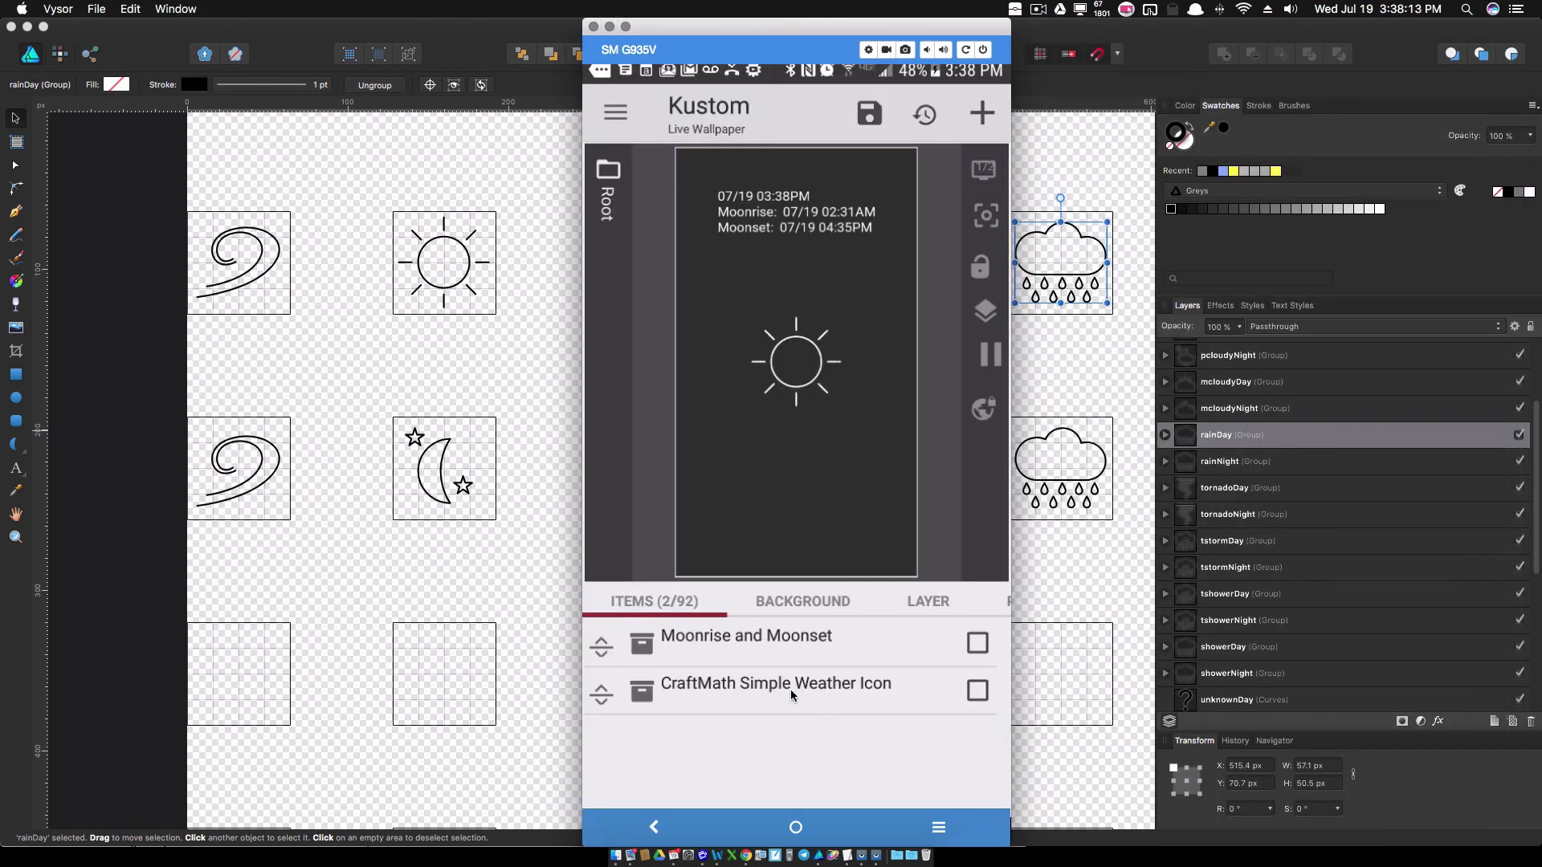
Step: Open the FontIcon in the CraftMath Simple Weather Icon item and set its icon set to Craftmathsimpleweather
{"action": "left_click", "coordinate": [857, 692]}
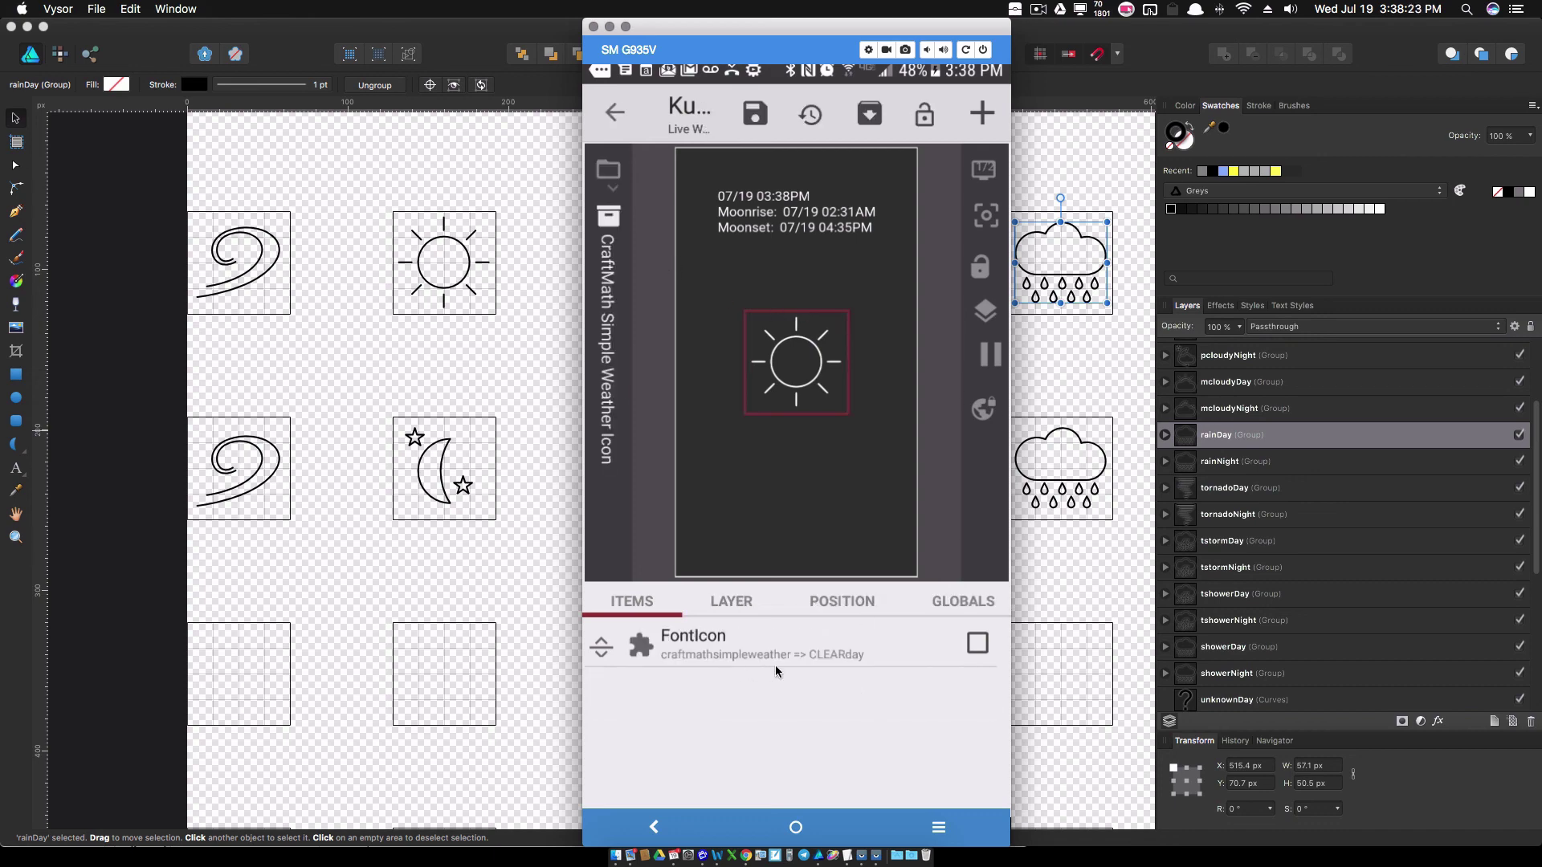
{"action": "left_click", "coordinate": [697, 644]}
{"action": "left_click", "coordinate": [771, 651]}
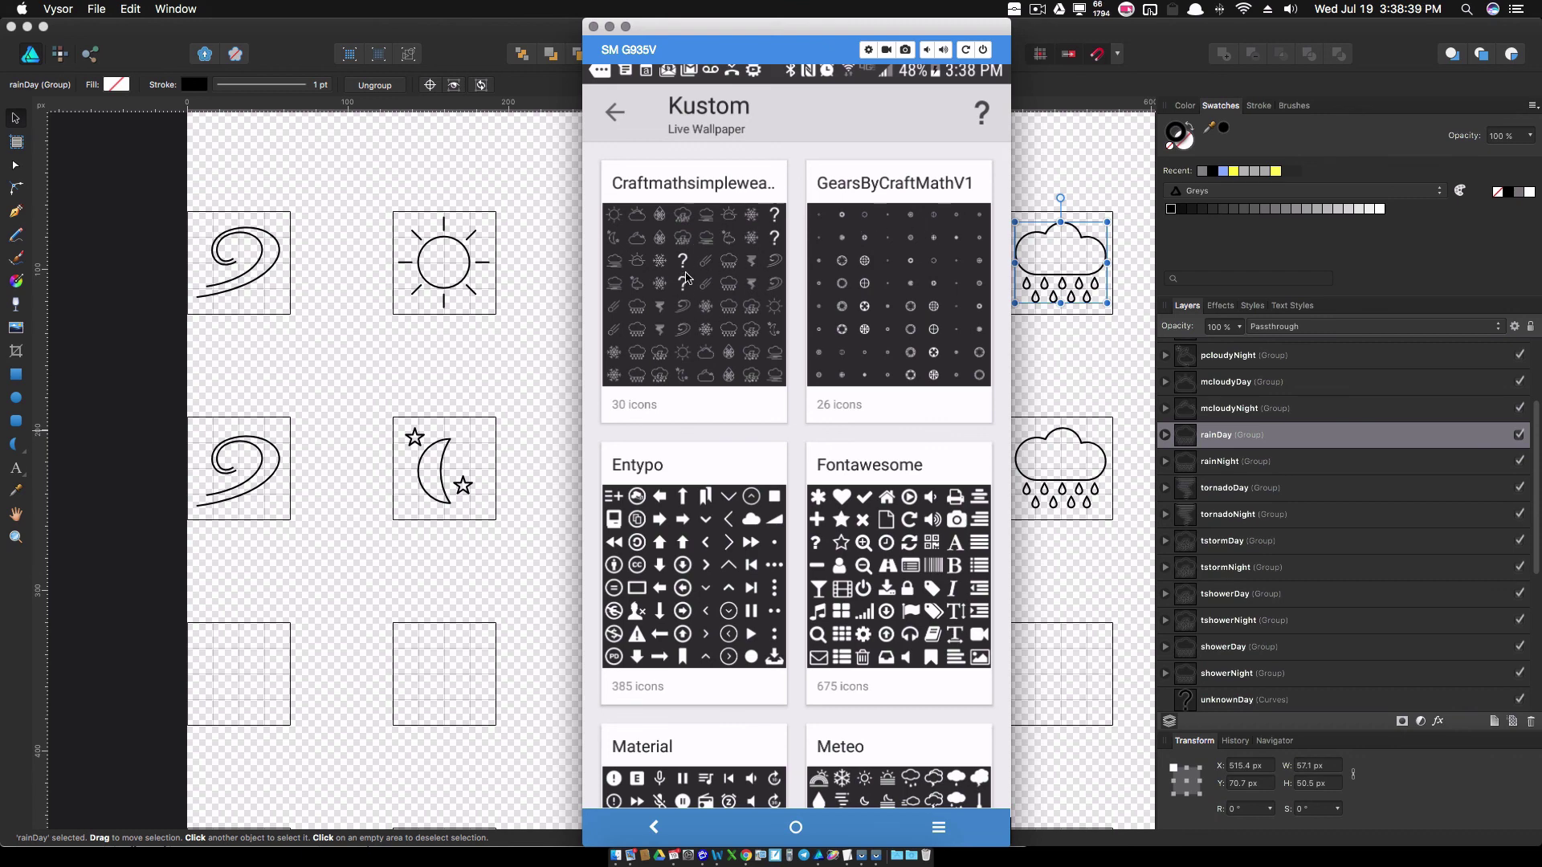
{"action": "left_click", "coordinate": [614, 114]}
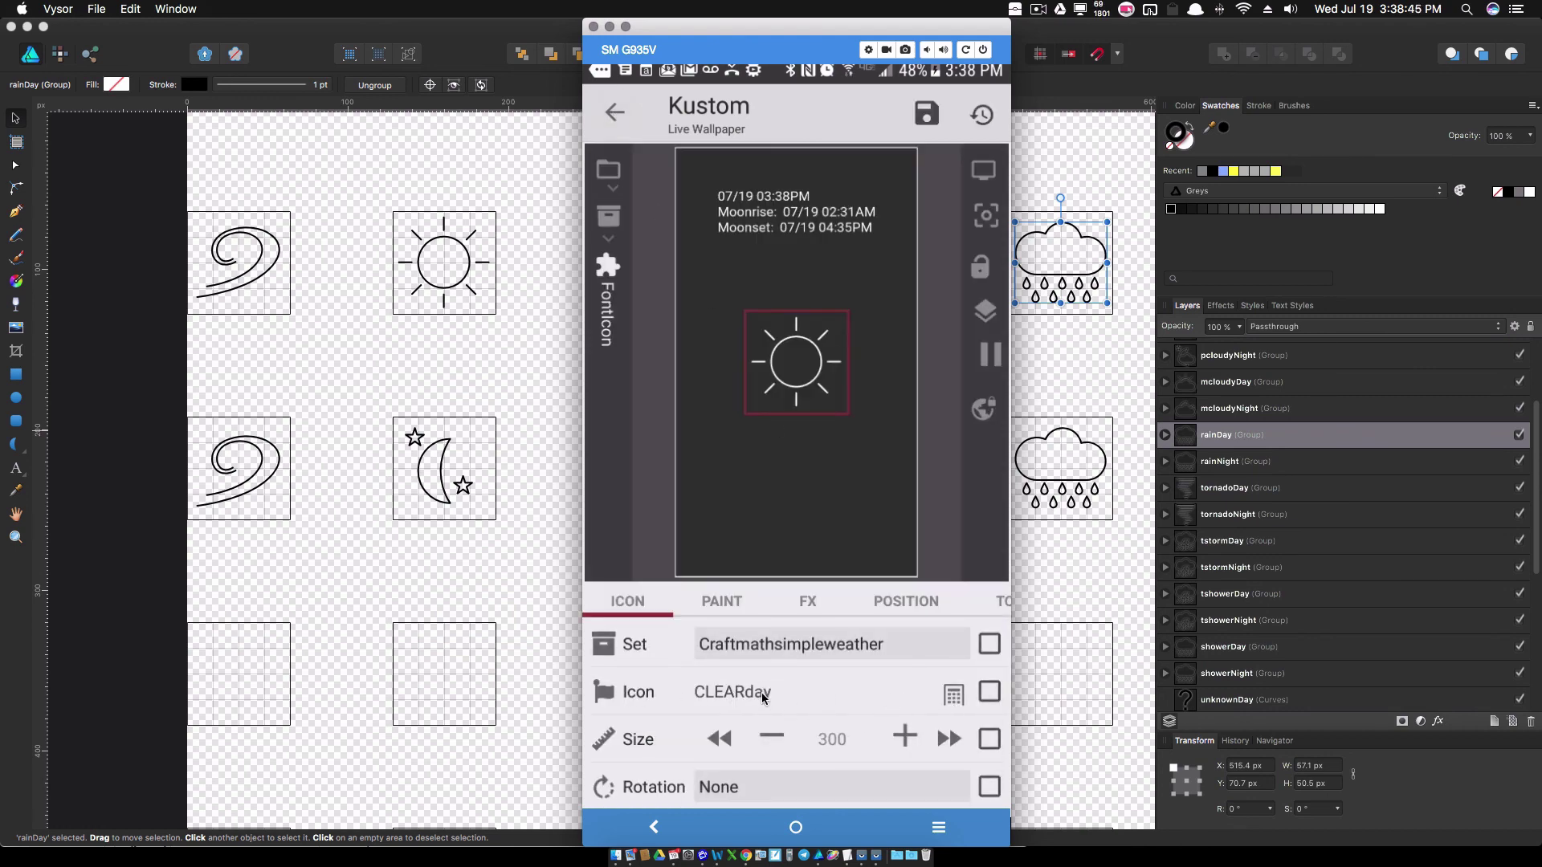
Step: Delete the first +day from the icon-name formula so the preview reads CLEAR
{"action": "left_click", "coordinate": [891, 701]}
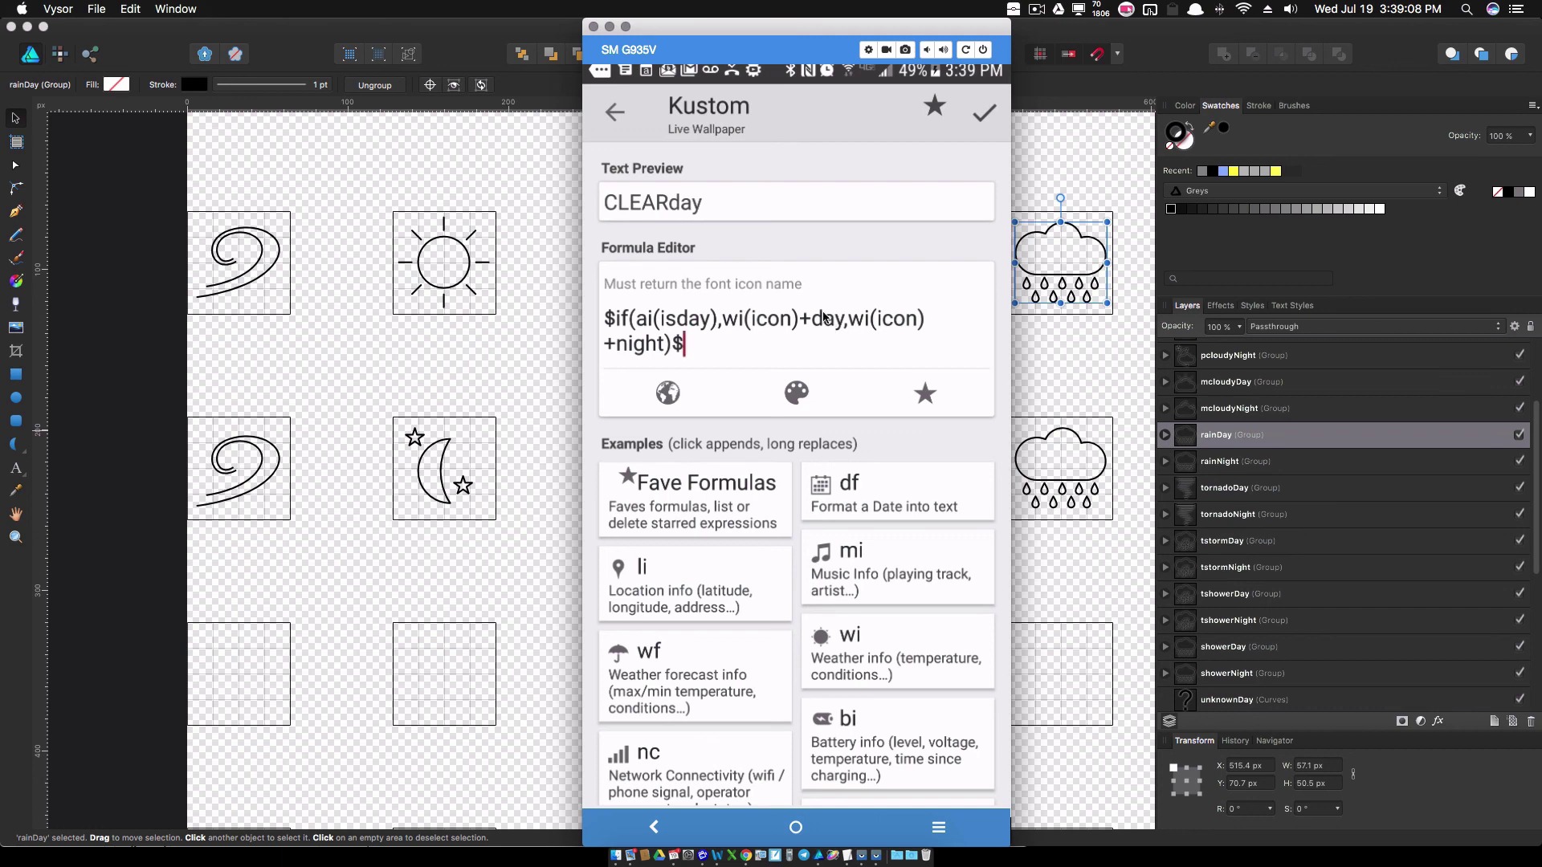
{"action": "left_click", "coordinate": [844, 329]}
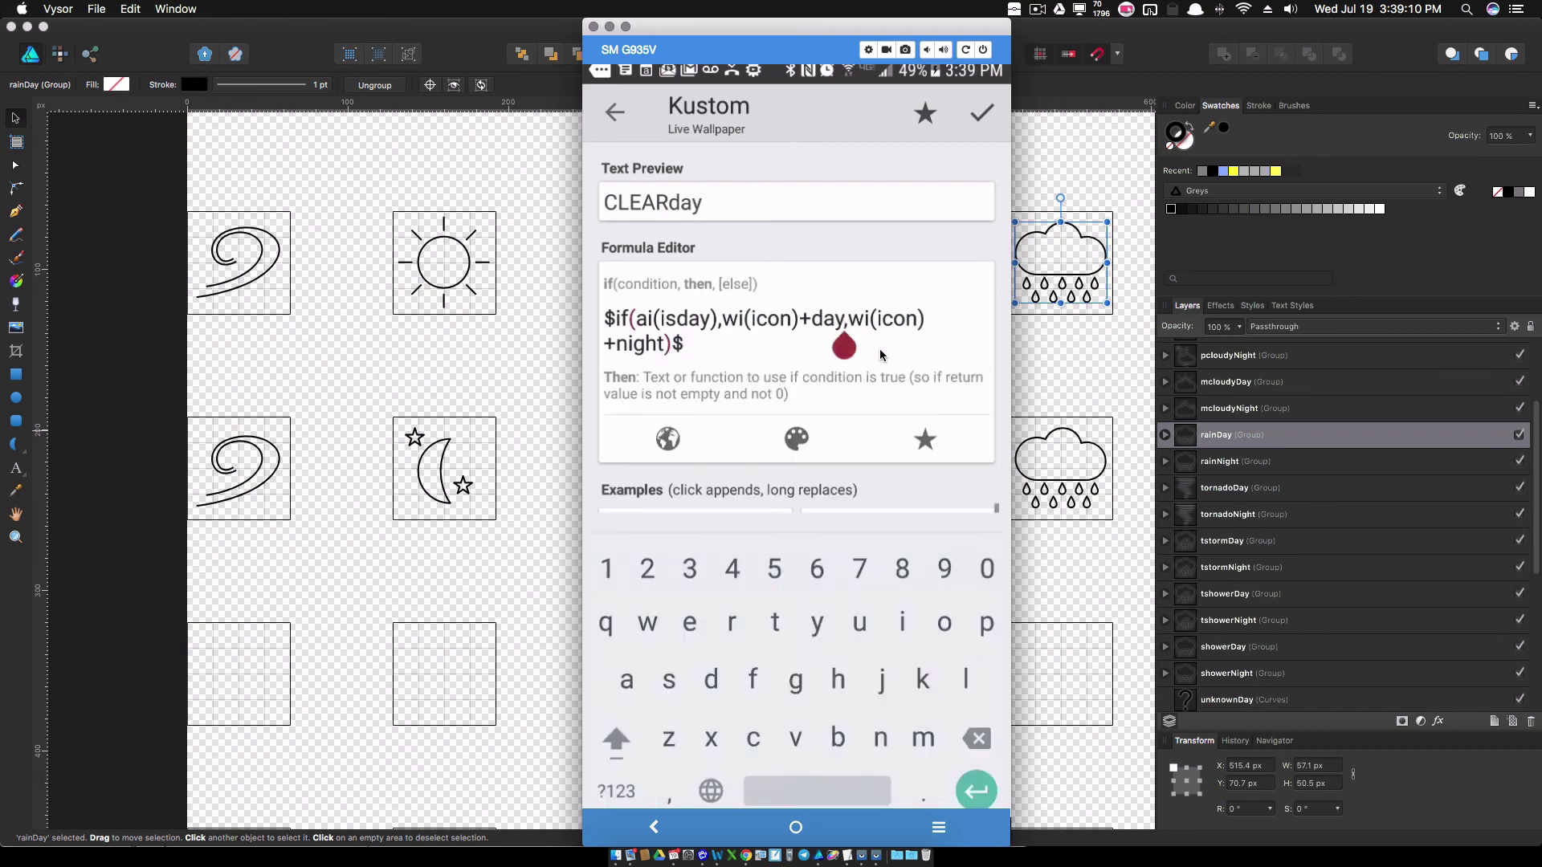
{"action": "key", "text": "BackSpace"}
{"action": "key", "text": "BackSpace"}
{"action": "key", "text": "BackSpace"}
{"action": "key", "text": "BackSpace"}
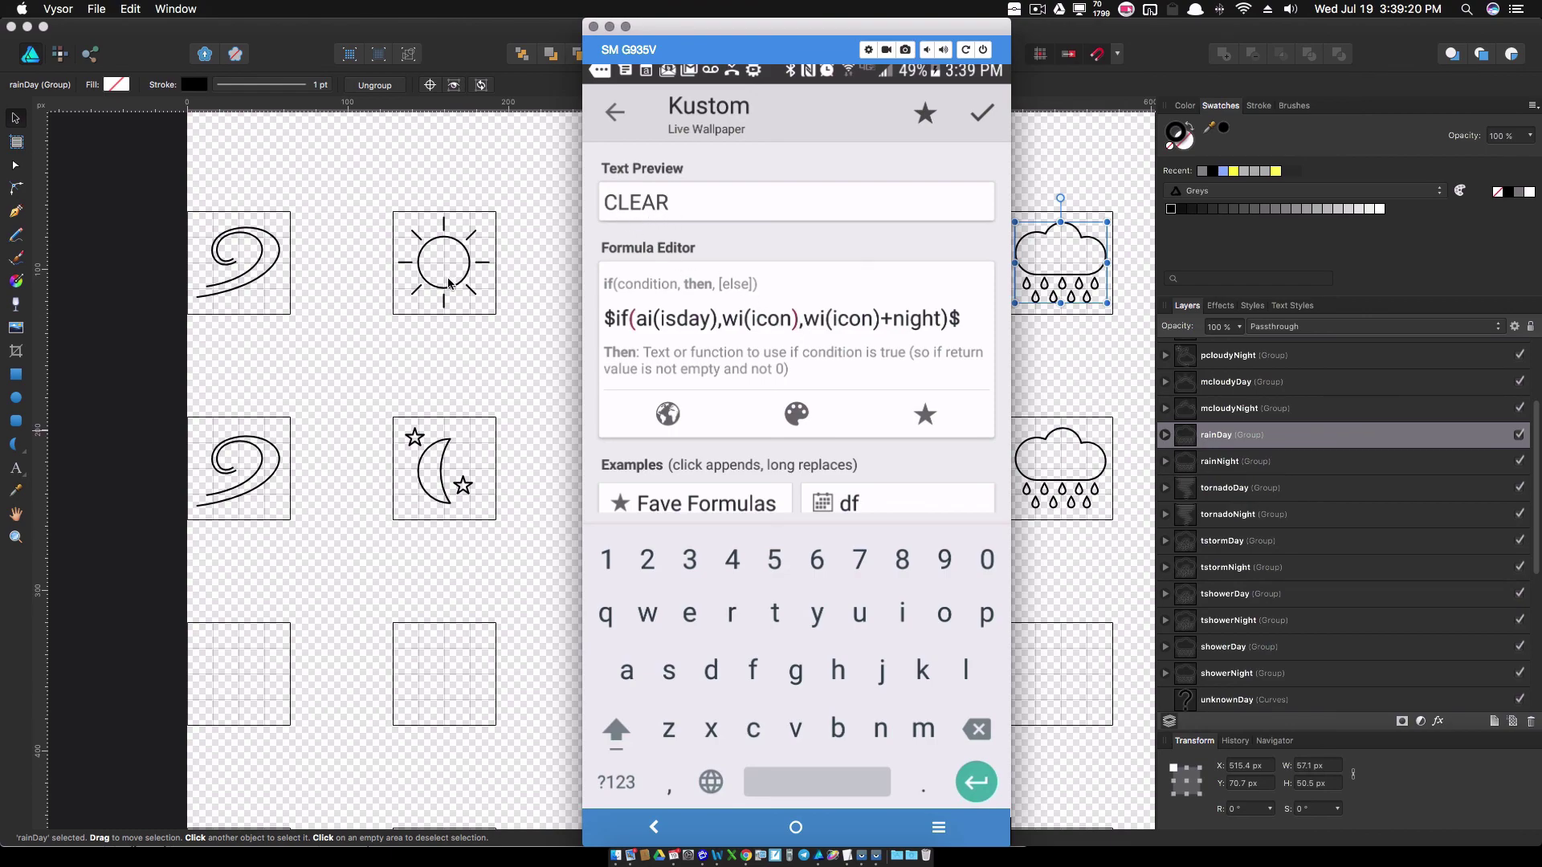
{"action": "key", "text": "ctrl+Up"}
Step: Bring Kustom Help's weather page forward and review the list of possible icon values
{"action": "left_click", "coordinate": [318, 379]}
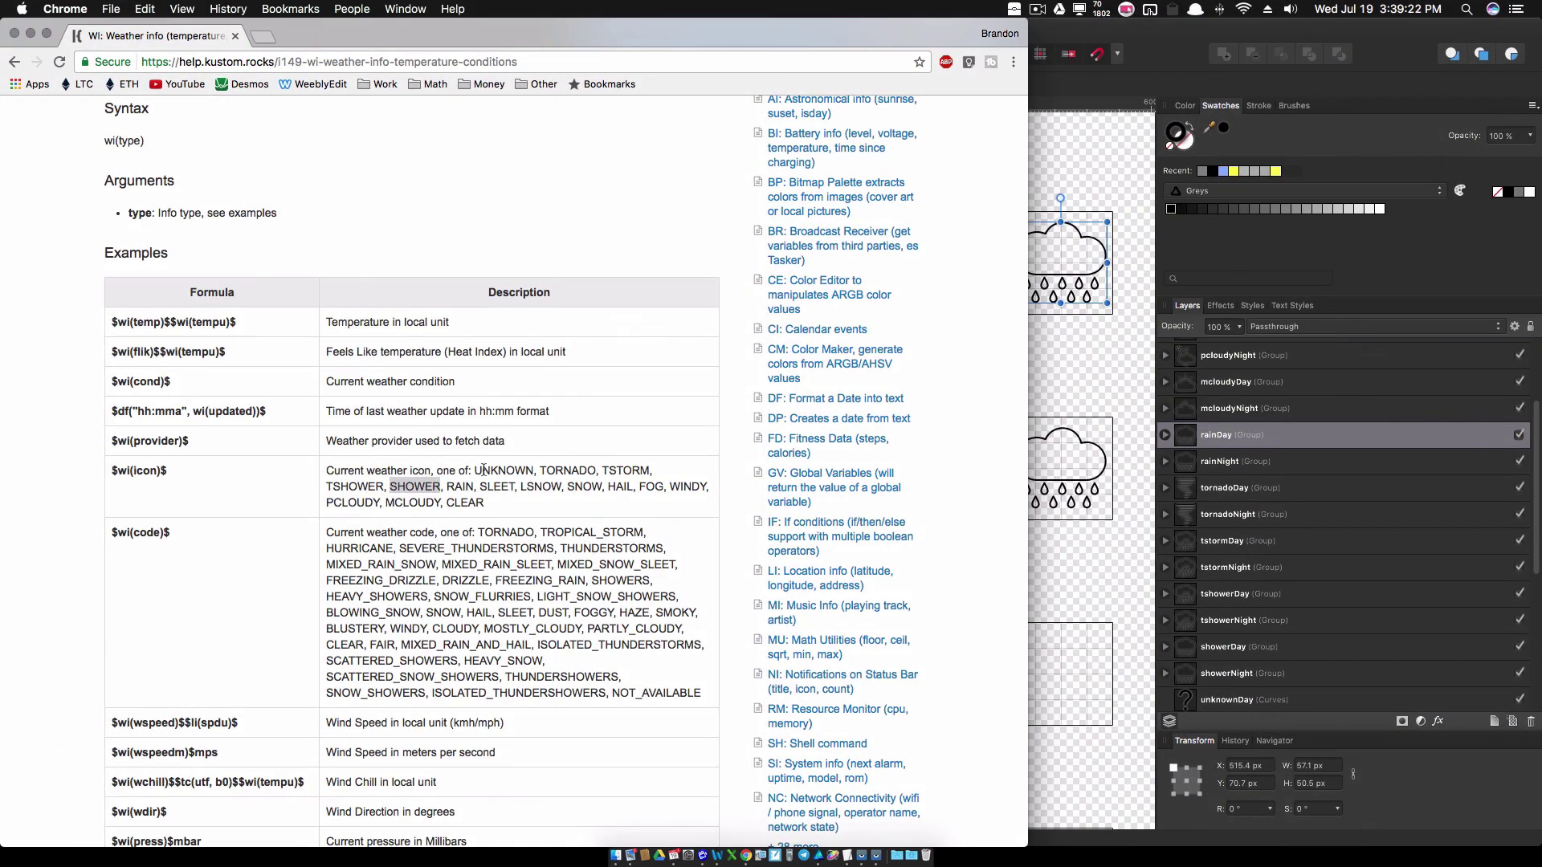
{"action": "left_click_drag", "start_coordinate": [473, 467], "coordinate": [608, 700]}
{"action": "left_click", "coordinate": [538, 582]}
Step: Open the WF Weather forecast article, study its $wf(icon, 0)$ examples, then return to KLWP's formula editor
{"action": "key", "text": "super+bracketleft"}
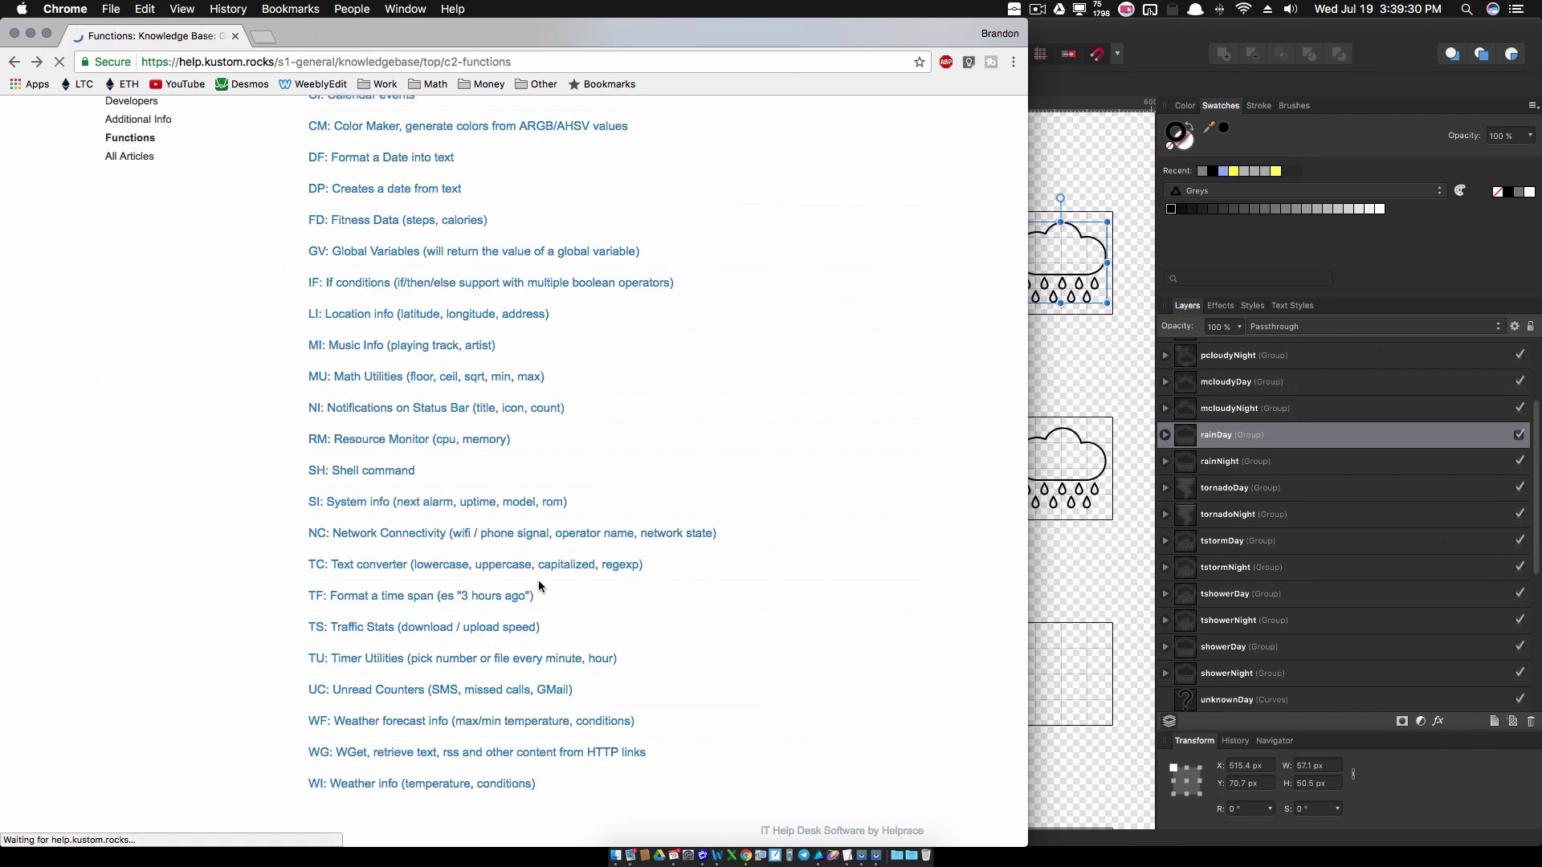
{"action": "left_click", "coordinate": [363, 722]}
{"action": "scroll", "coordinate": [409, 715], "scroll_direction": "down", "scroll_amount": 5}
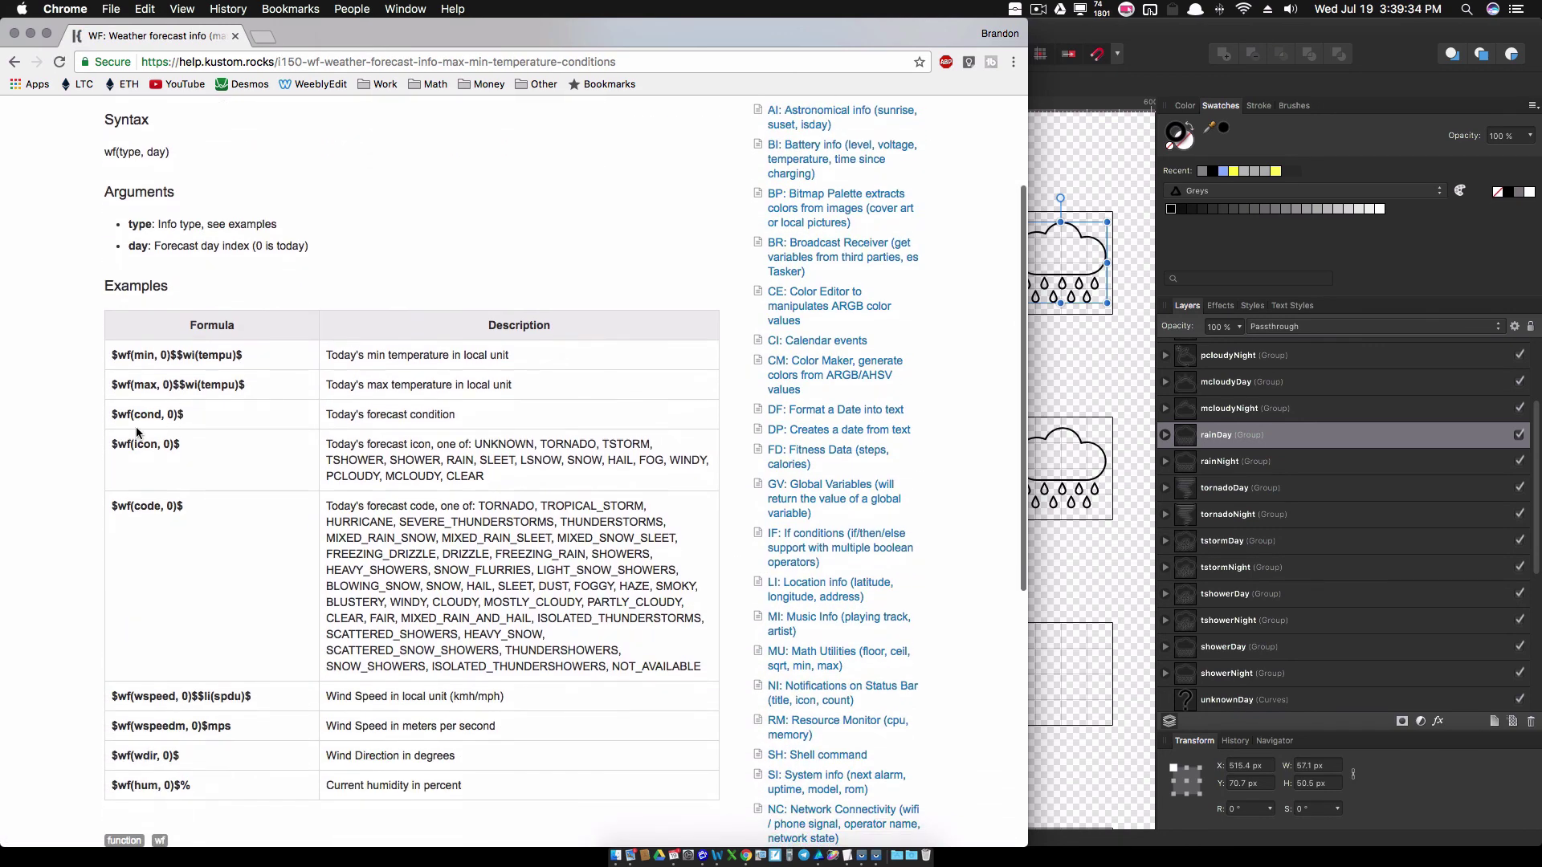
{"action": "left_click_drag", "start_coordinate": [133, 445], "coordinate": [176, 446]}
{"action": "left_click", "coordinate": [168, 444]}
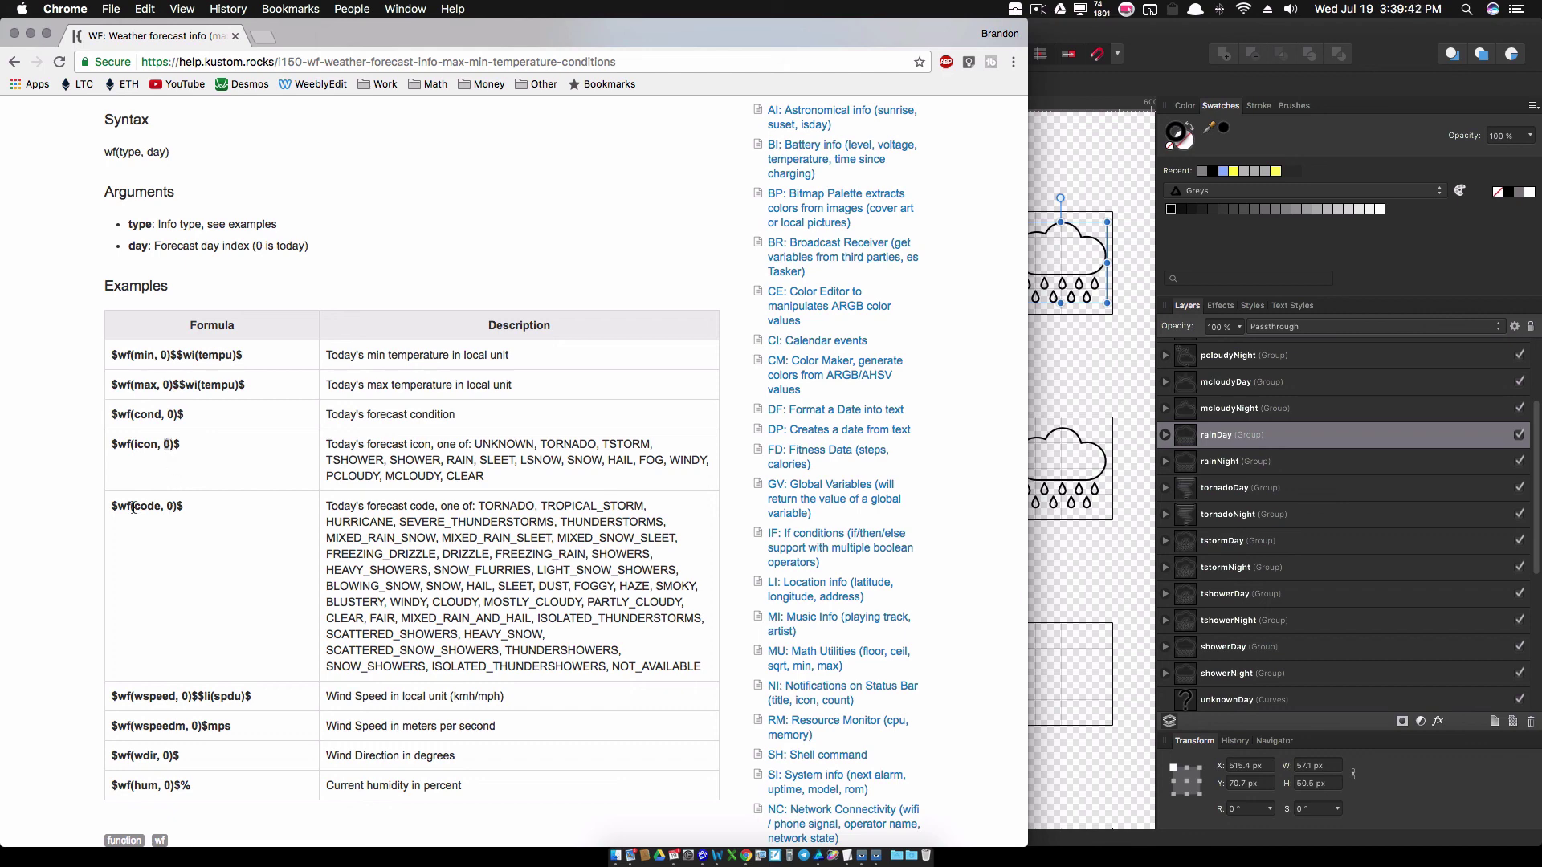
{"action": "left_click_drag", "start_coordinate": [133, 507], "coordinate": [191, 512]}
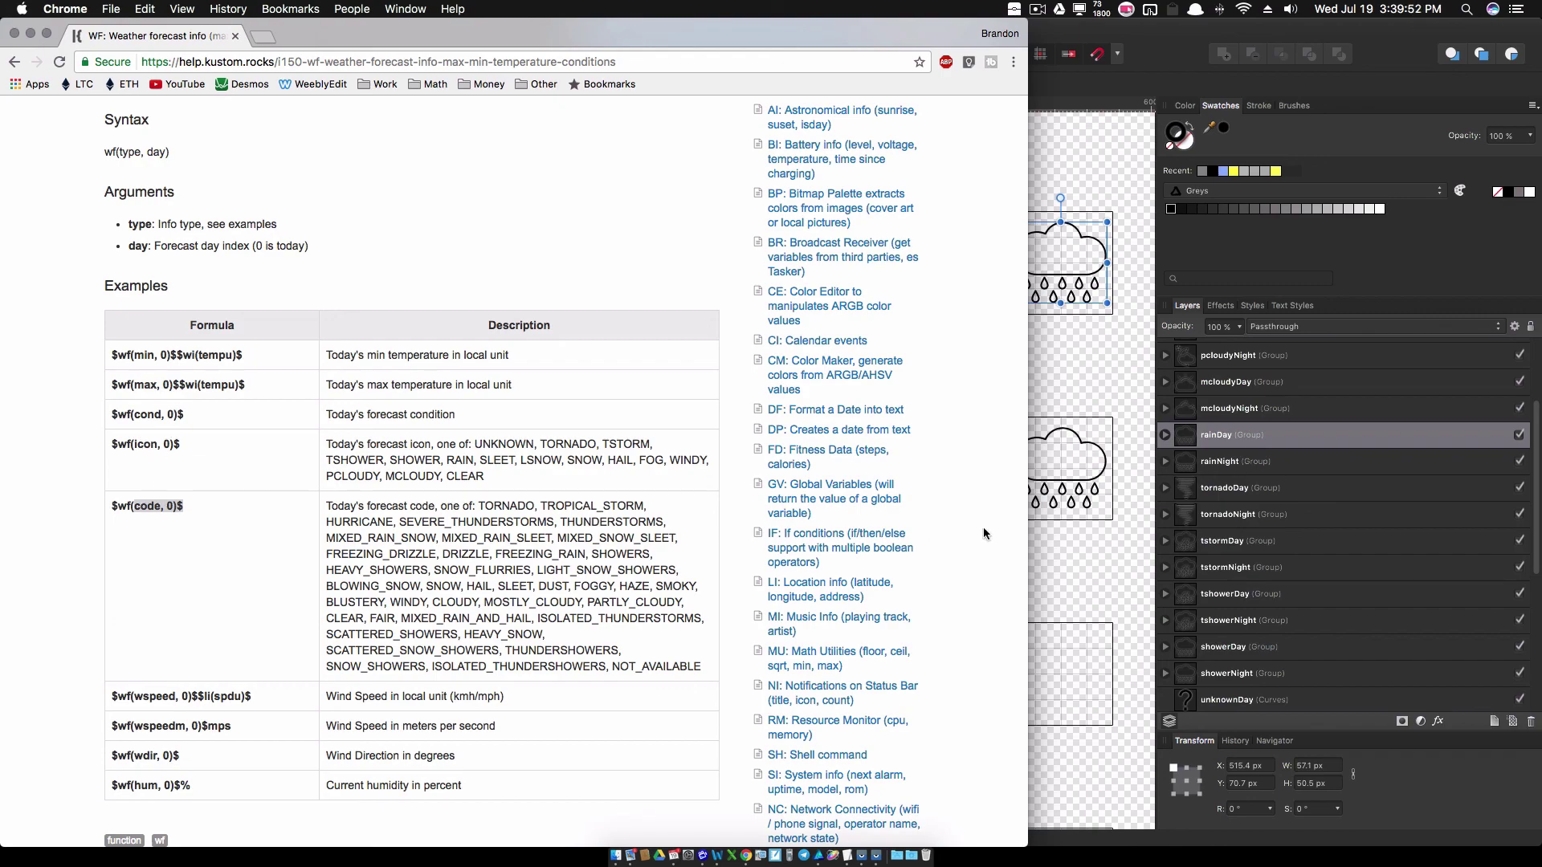
{"action": "key", "text": "ctrl+Up"}
{"action": "left_click", "coordinate": [642, 339]}
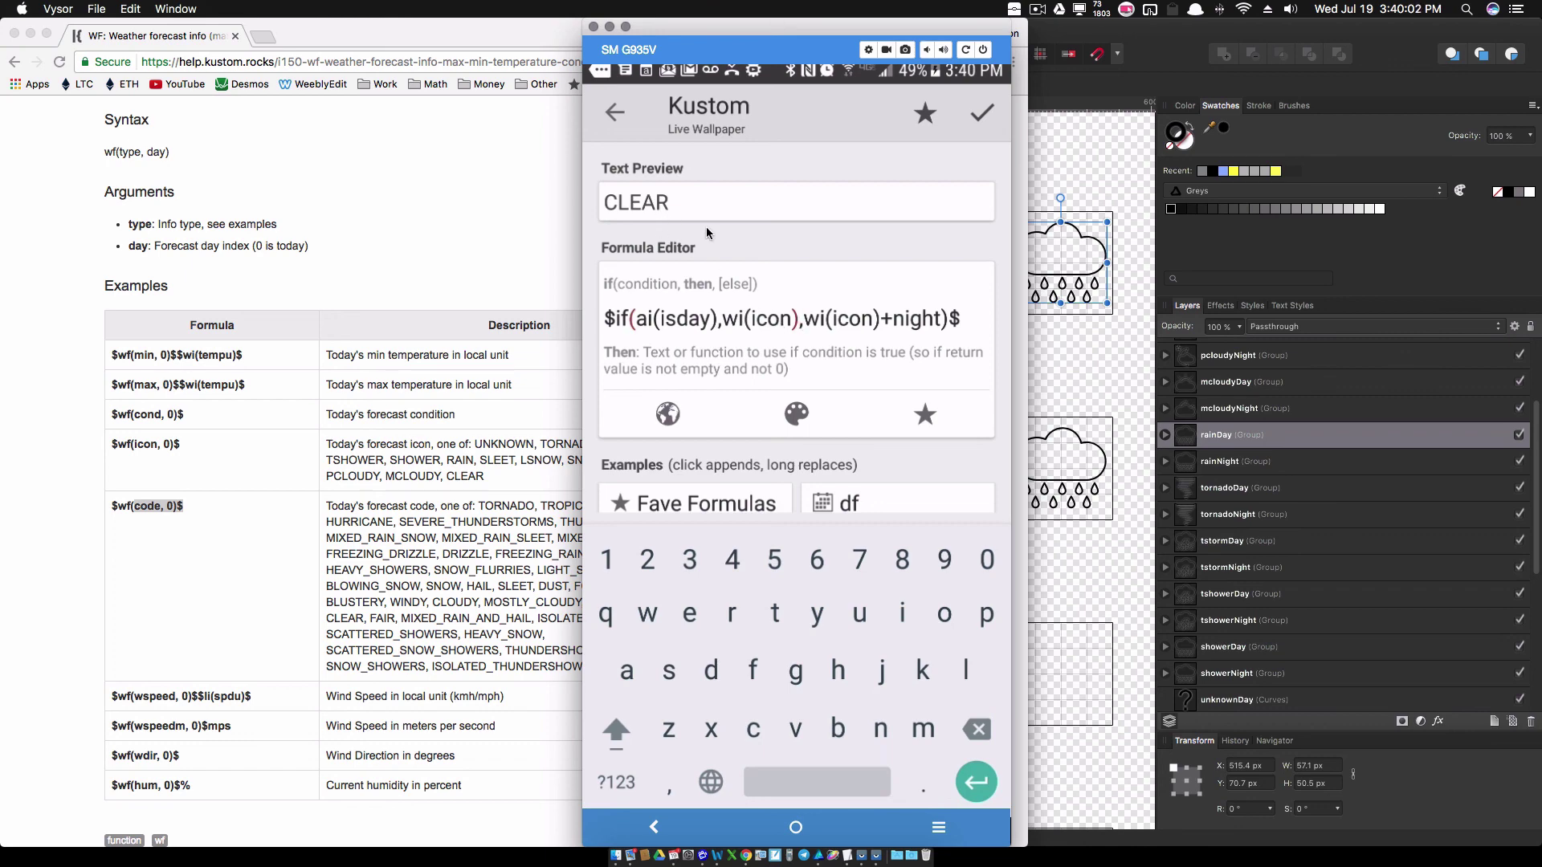
Step: Add +day after the first wi(icon) so the preview reads CLEARday again
{"action": "type", "text": "+day"}
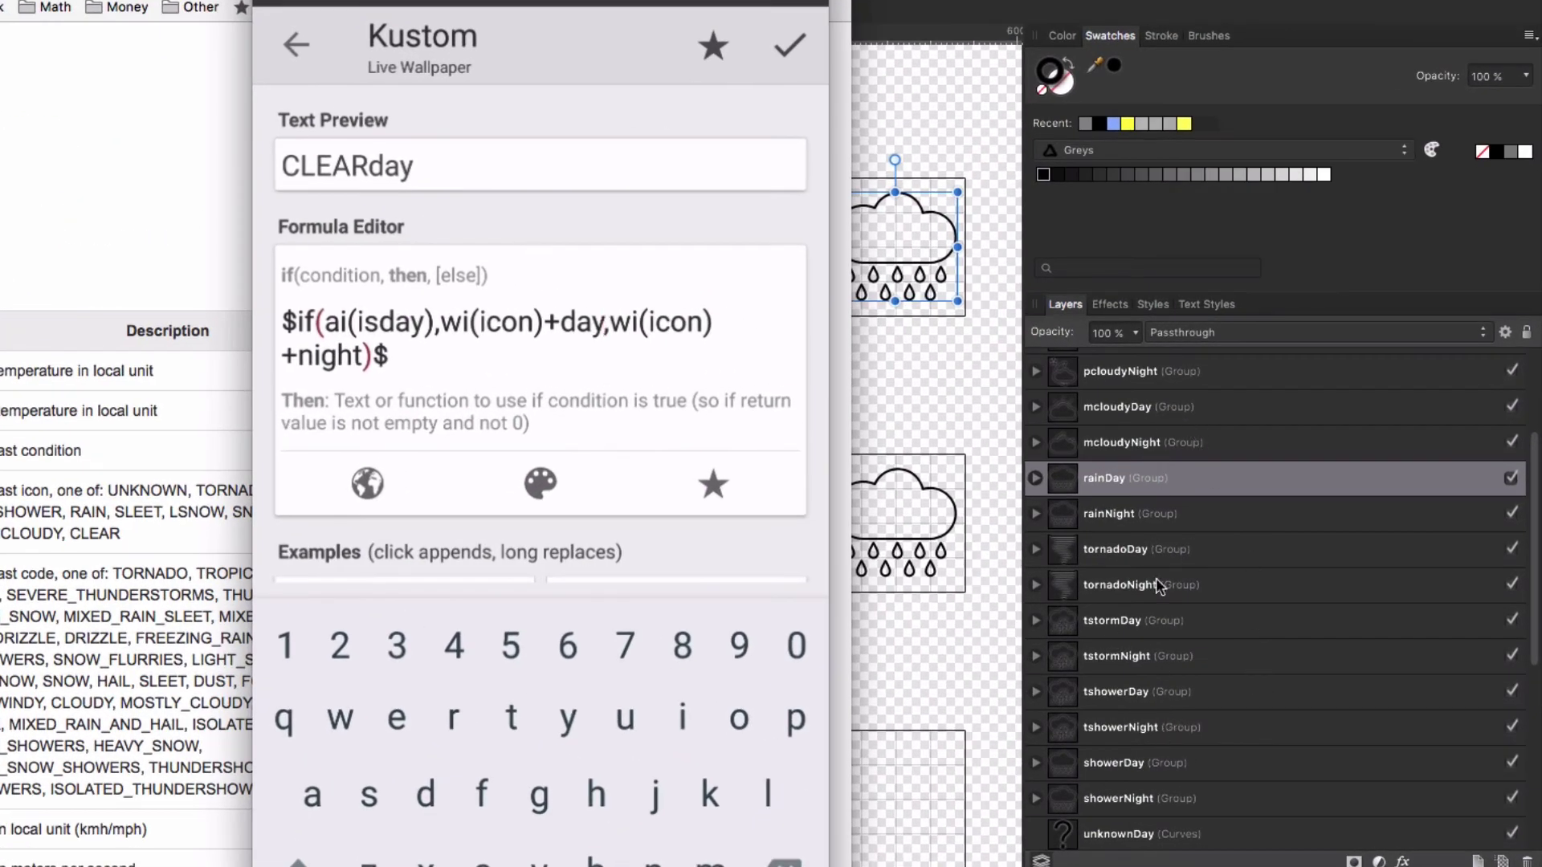
{"action": "scroll", "coordinate": [1134, 410], "scroll_direction": "up", "scroll_amount": 5}
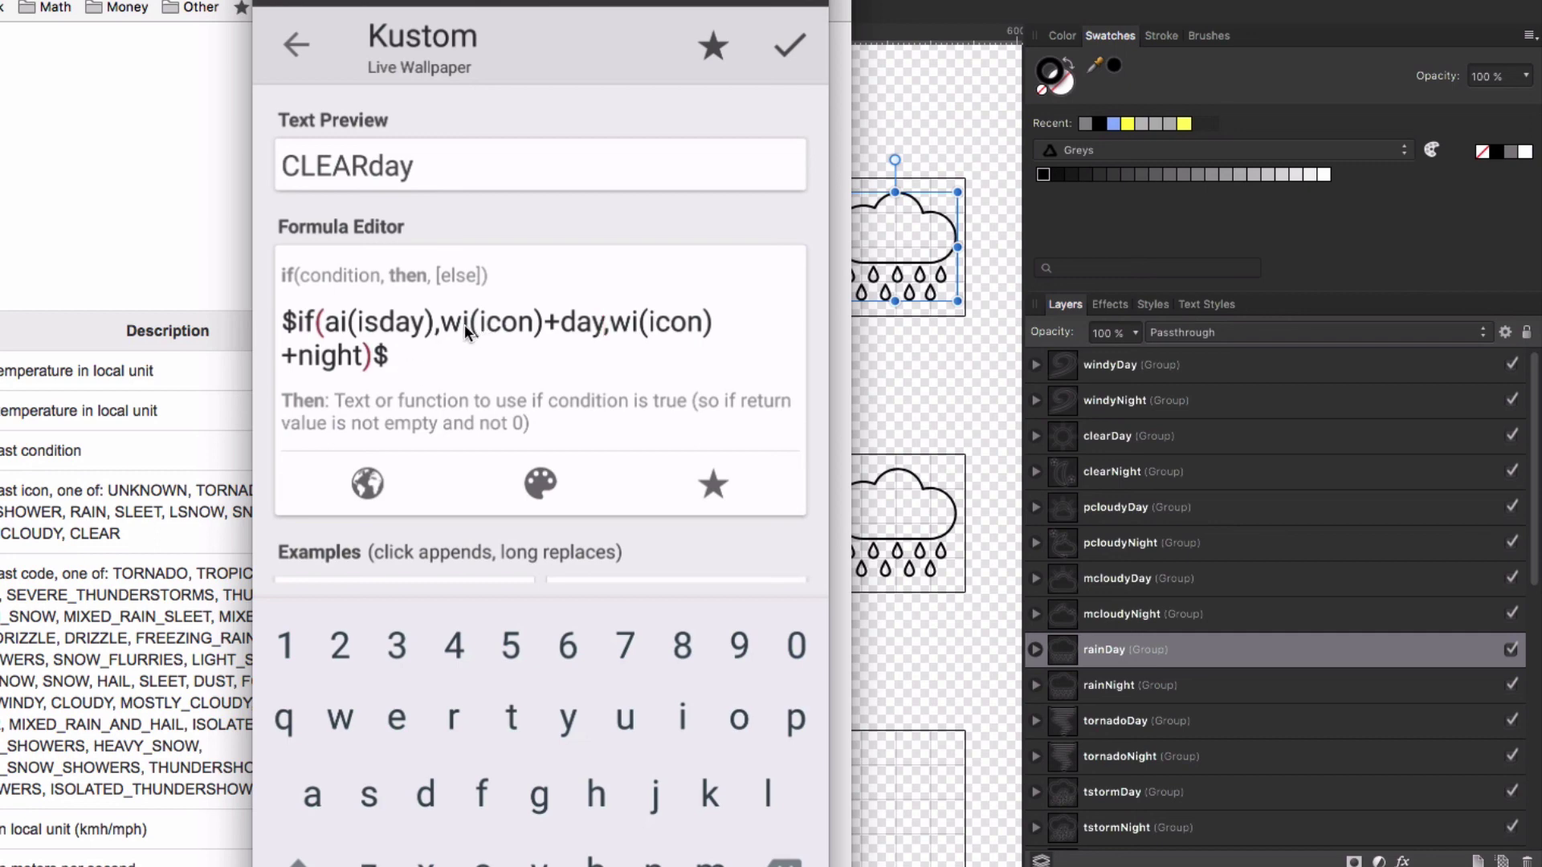
Step: Change the daytime branch to wf(icon,2) and accept it, previewing SHOWERday
{"action": "left_click", "coordinate": [465, 331]}
{"action": "key", "text": "BackSpace"}
{"action": "type", "text": "f"}
{"action": "key", "text": "Right"}
{"action": "key", "text": "Right"}
{"action": "key", "text": "Right"}
{"action": "key", "text": "Right"}
{"action": "key", "text": "Right"}
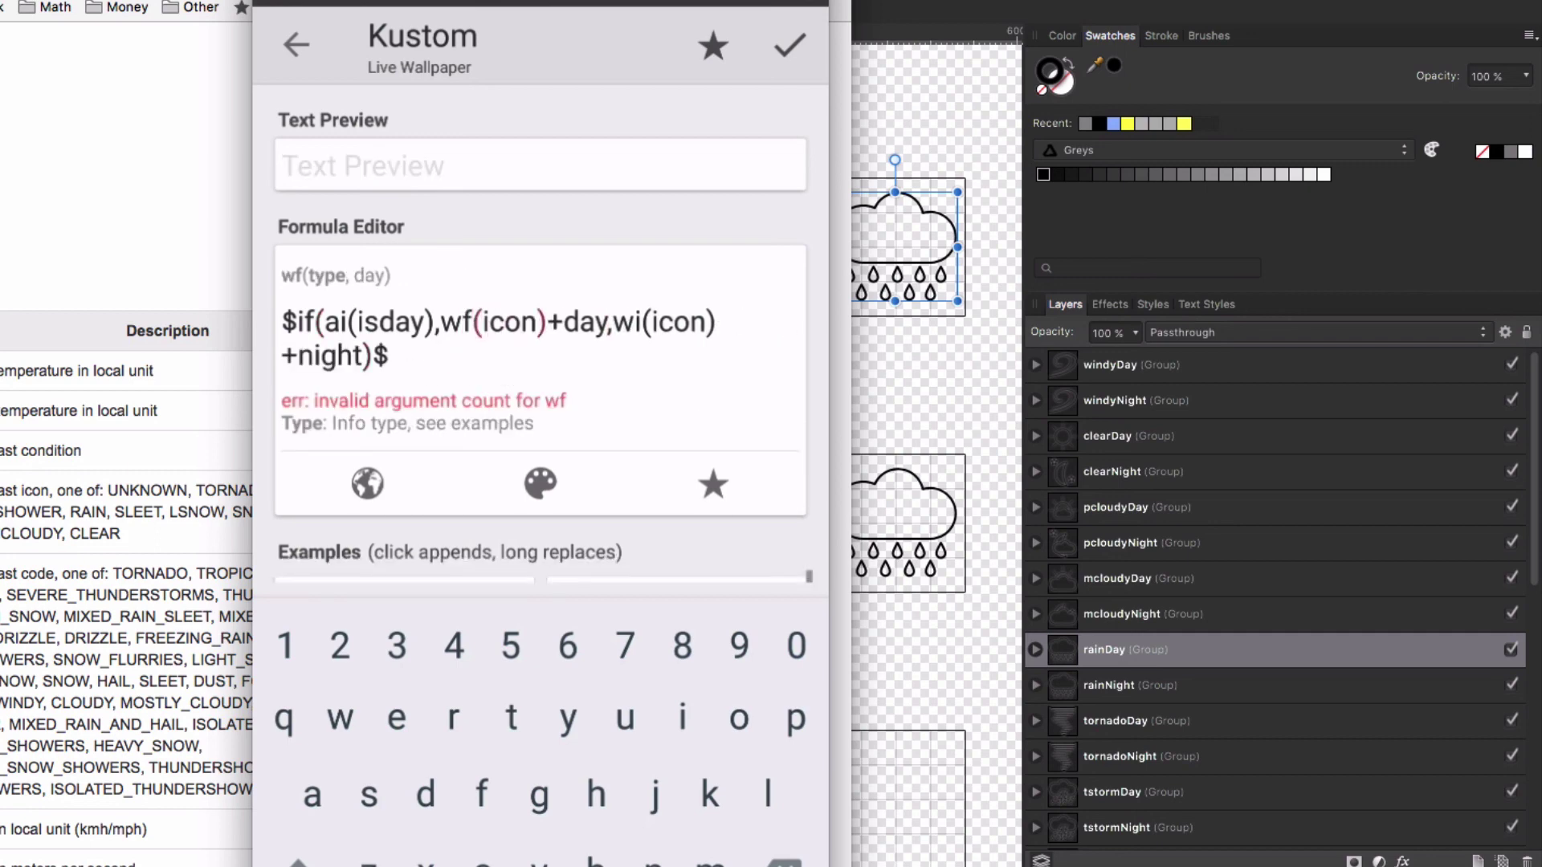
{"action": "type", "text": ",0"}
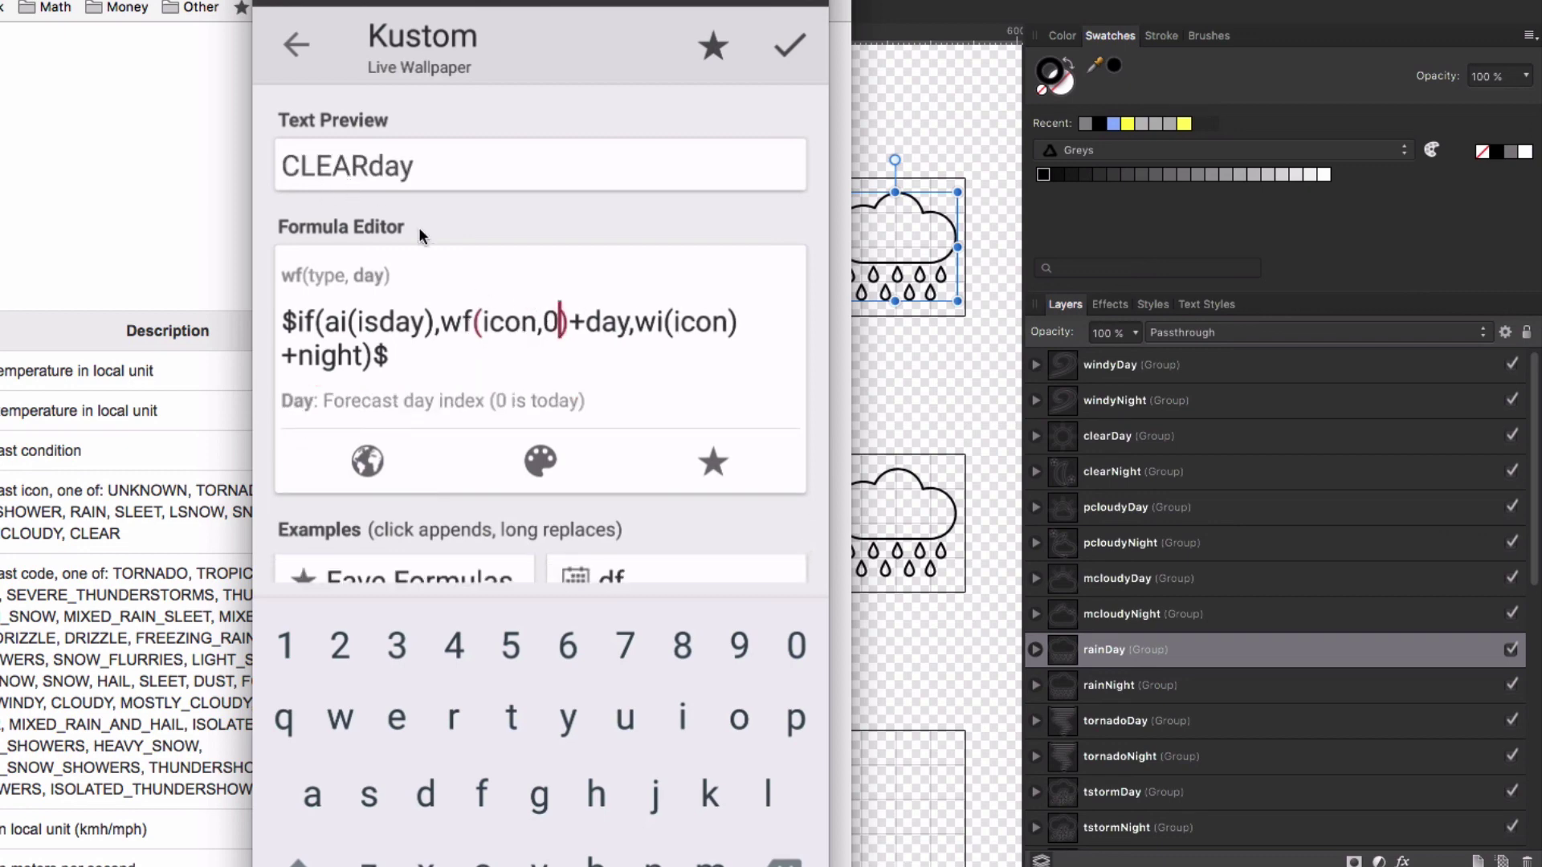
{"action": "key", "text": "BackSpace"}
{"action": "type", "text": "1"}
{"action": "key", "text": "BackSpace"}
{"action": "type", "text": "2"}
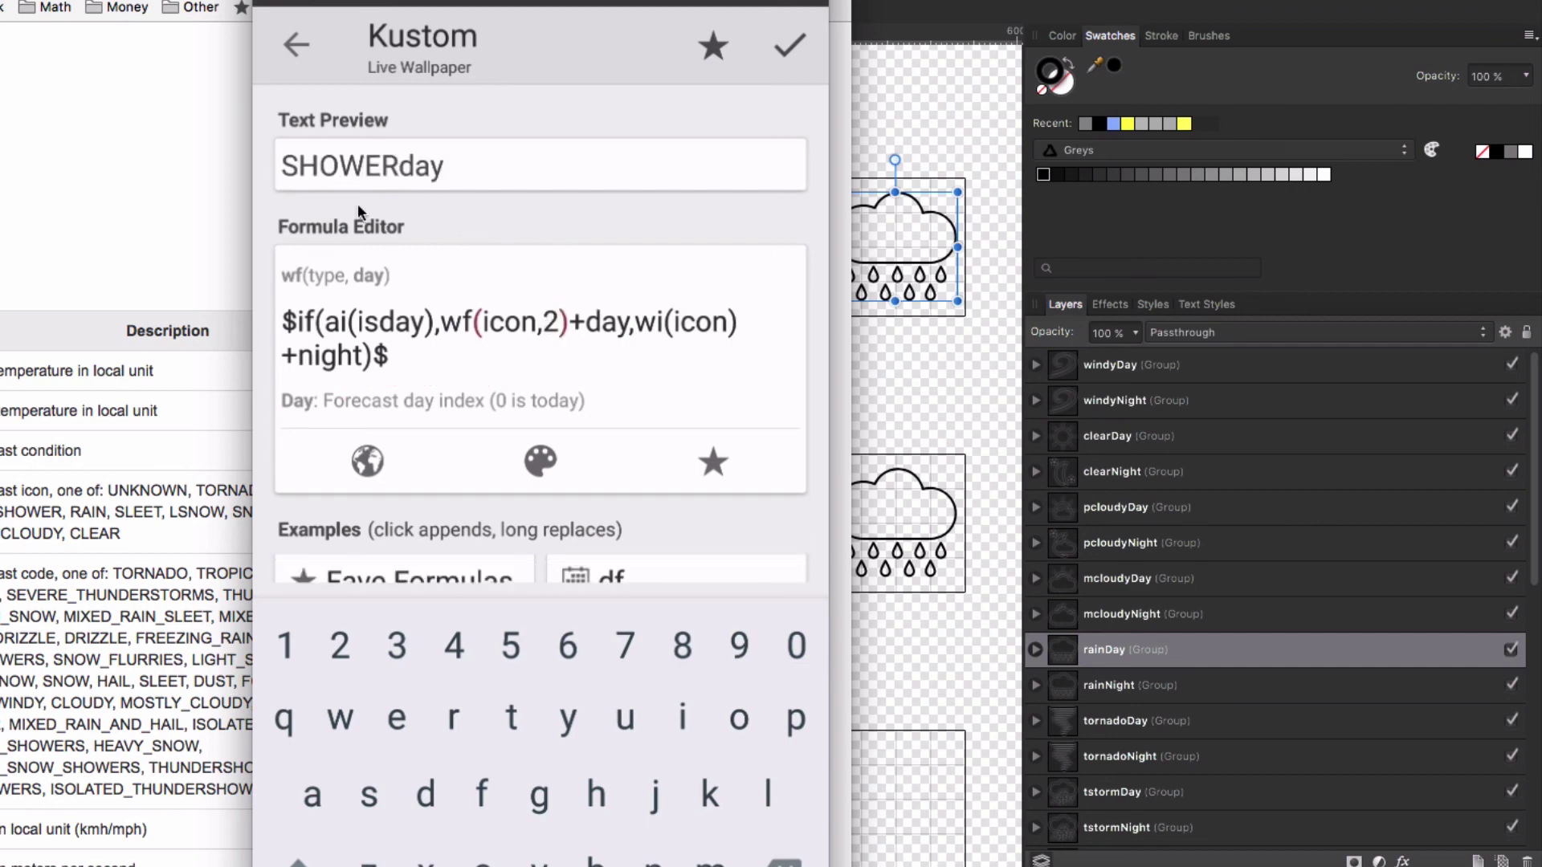
{"action": "left_click", "coordinate": [792, 46]}
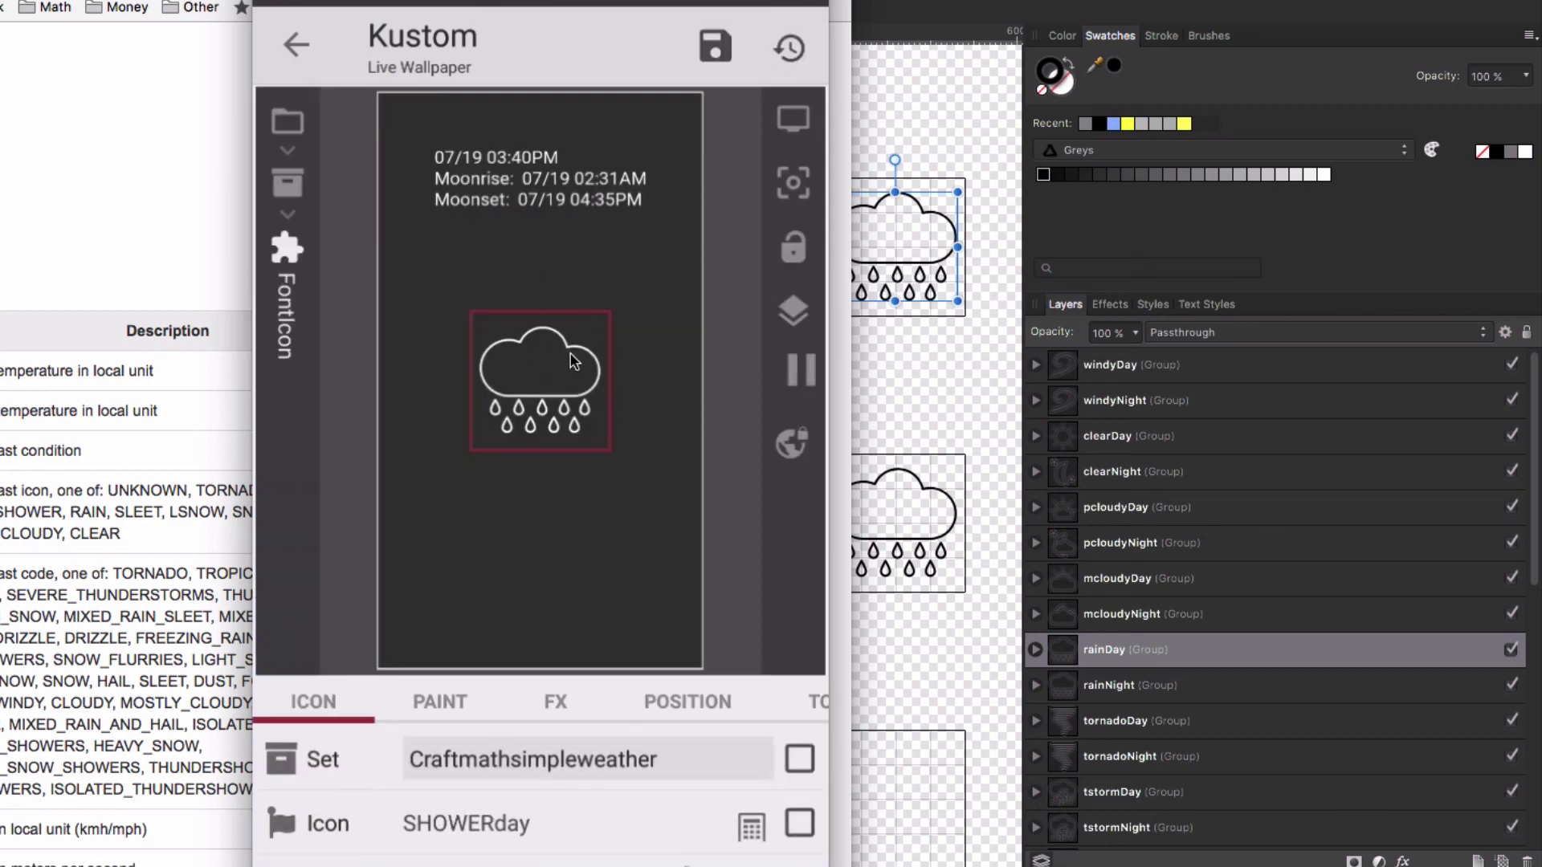
Step: Restore the daytime branch to wi(icon)+day and accept, so the FontIcon shows CLEARday
{"action": "left_click", "coordinate": [750, 829]}
{"action": "left_click", "coordinate": [471, 325]}
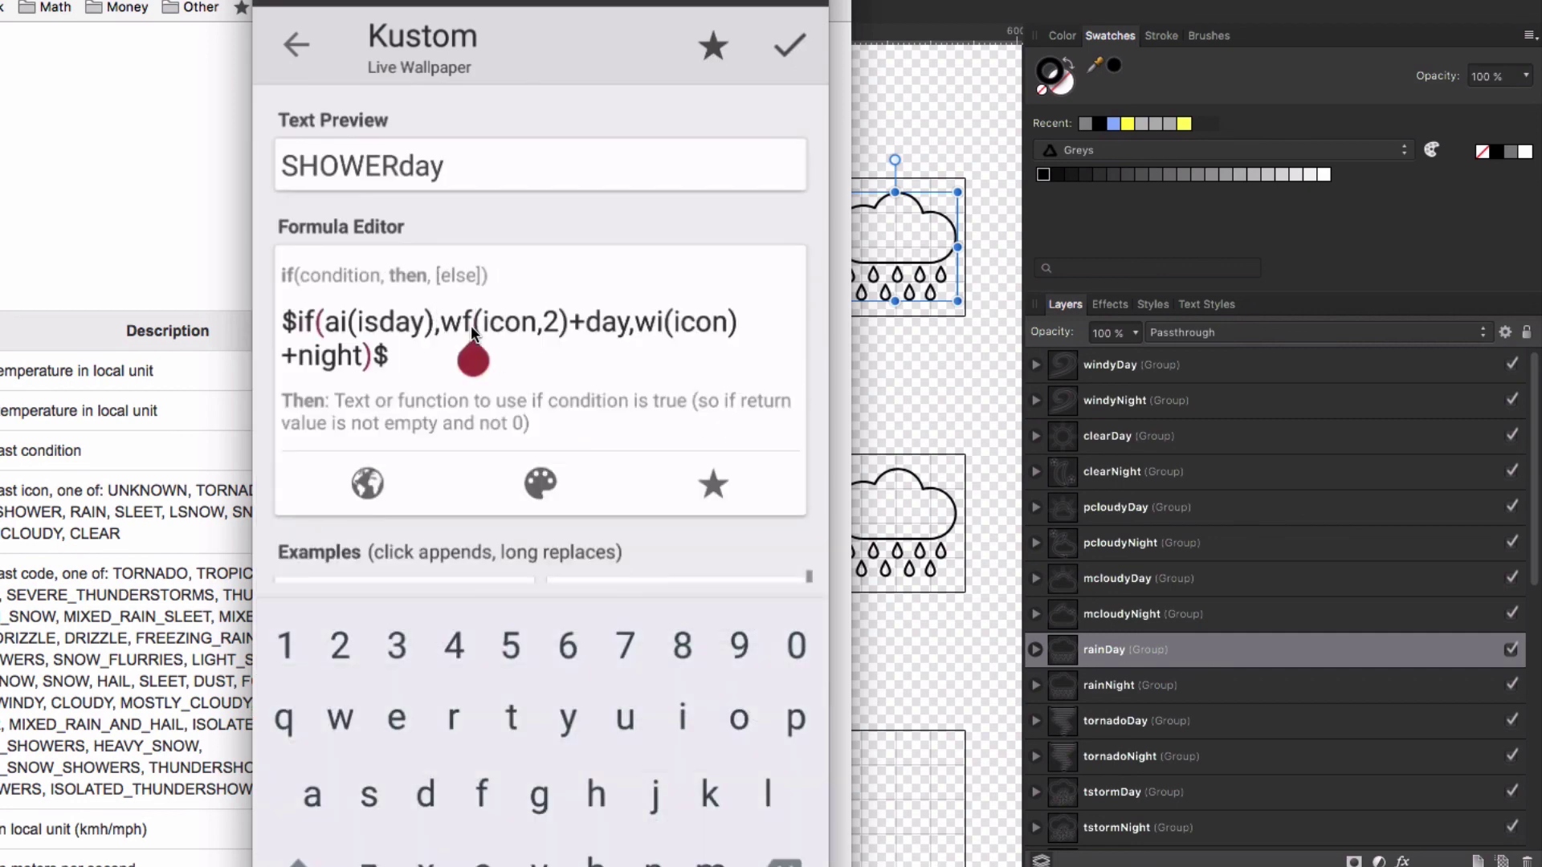
{"action": "key", "text": "BackSpace"}
{"action": "type", "text": "i"}
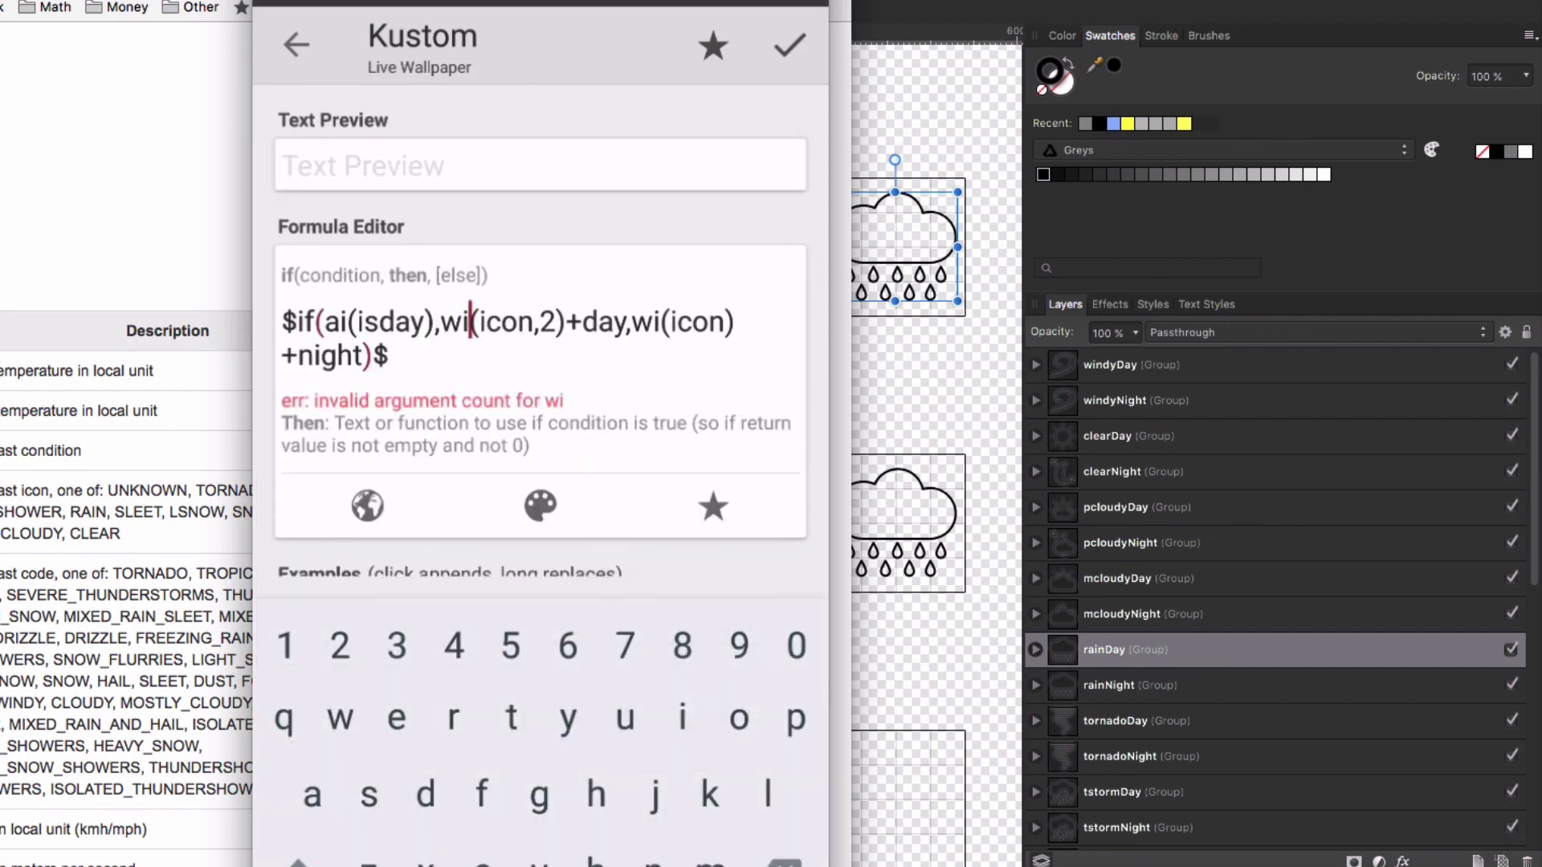
{"action": "left_click", "coordinate": [562, 331]}
{"action": "key", "text": "BackSpace"}
{"action": "key", "text": "BackSpace"}
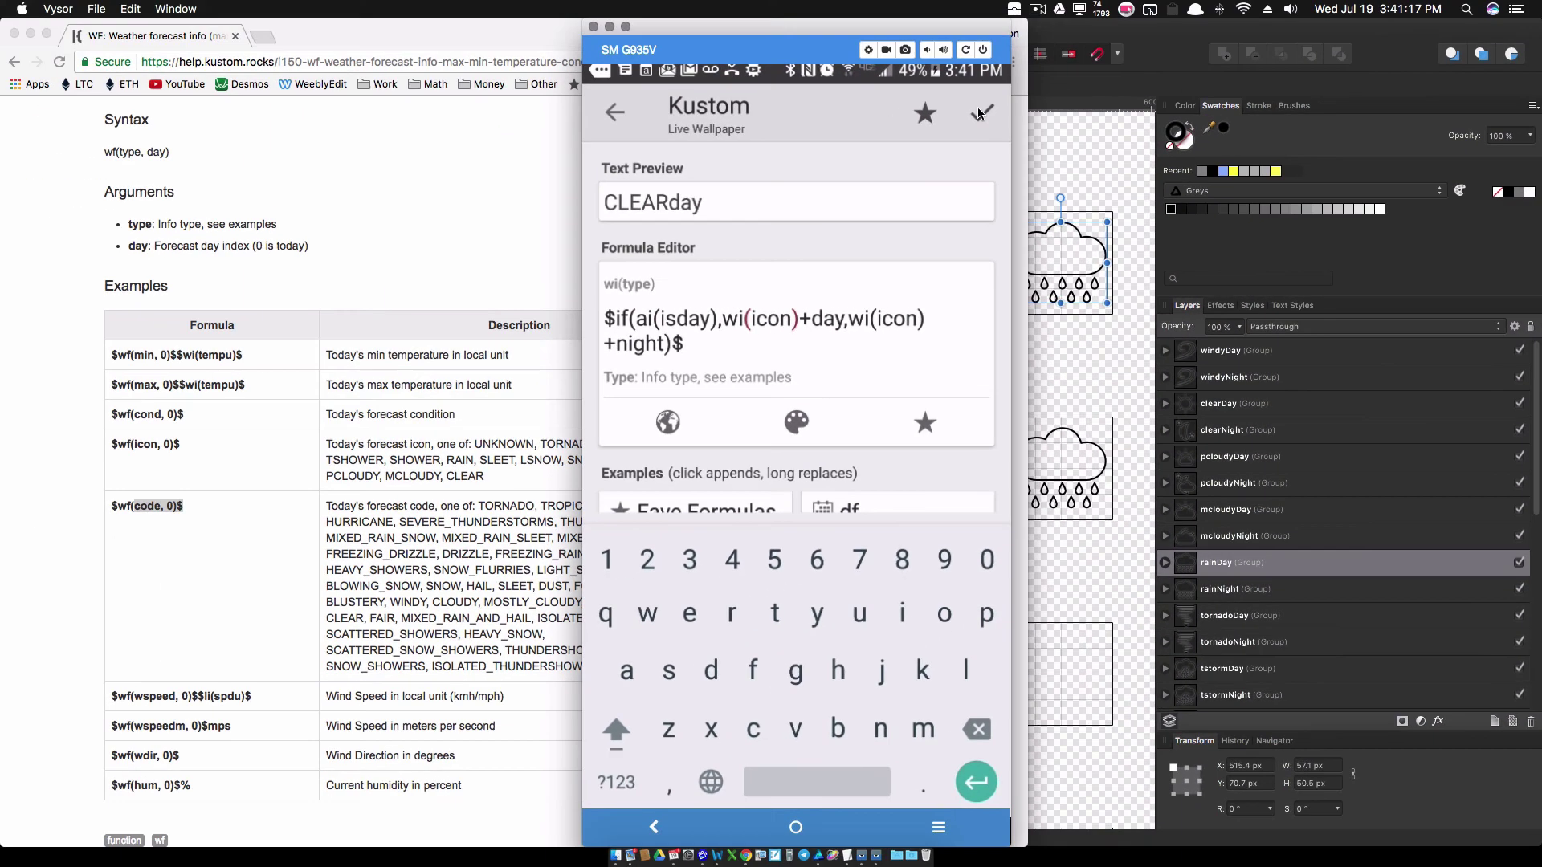
{"action": "left_click", "coordinate": [788, 45]}
{"action": "left_click", "coordinate": [1108, 542]}
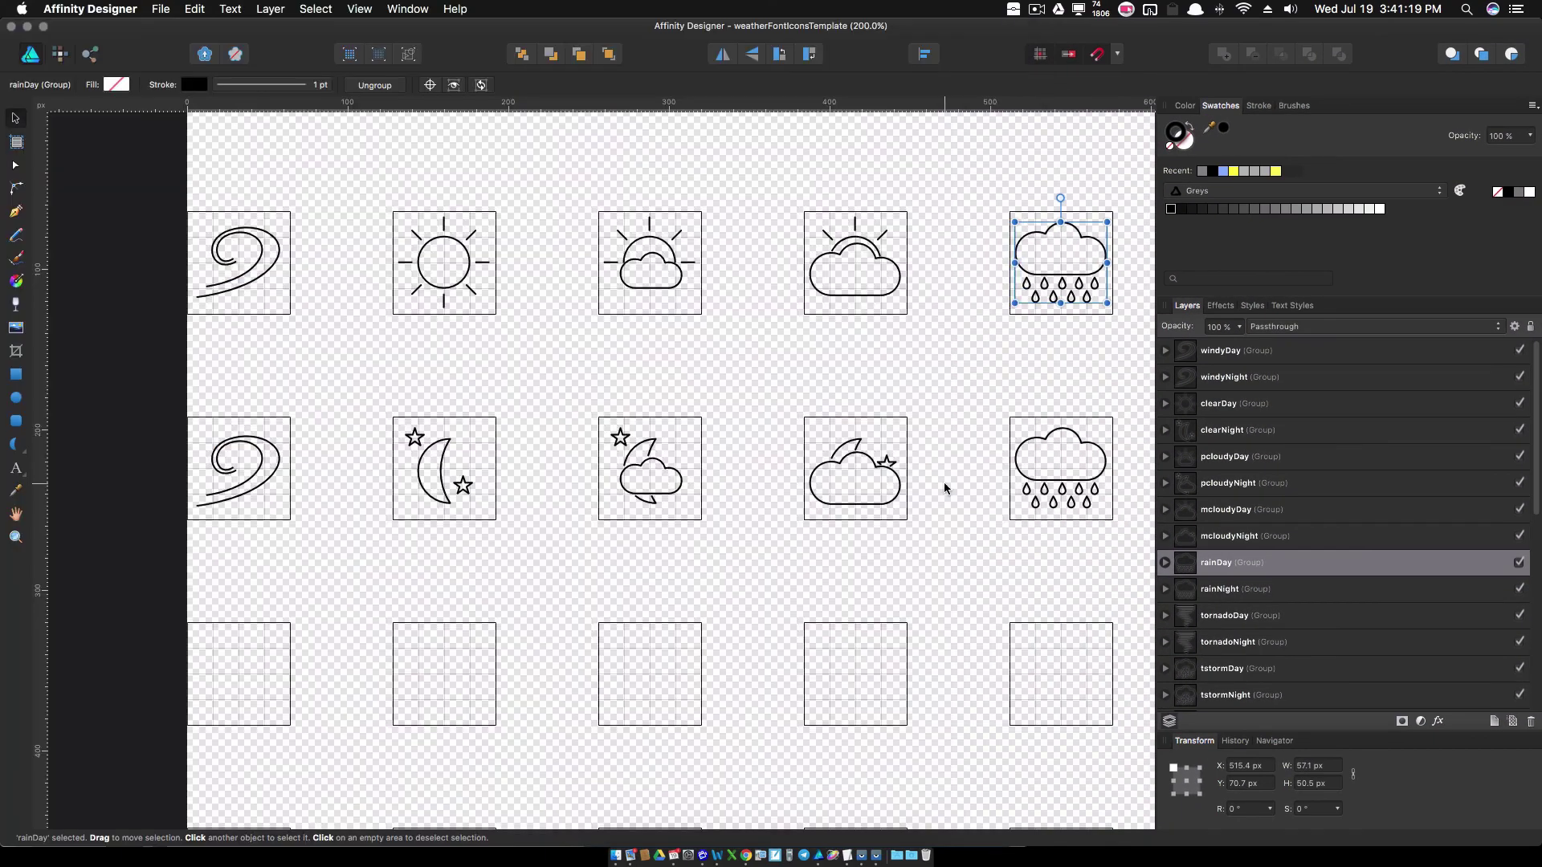
{"action": "scroll", "coordinate": [947, 482], "scroll_direction": "right", "scroll_amount": 5}
{"action": "scroll", "coordinate": [953, 487], "scroll_direction": "right", "scroll_amount": 5}
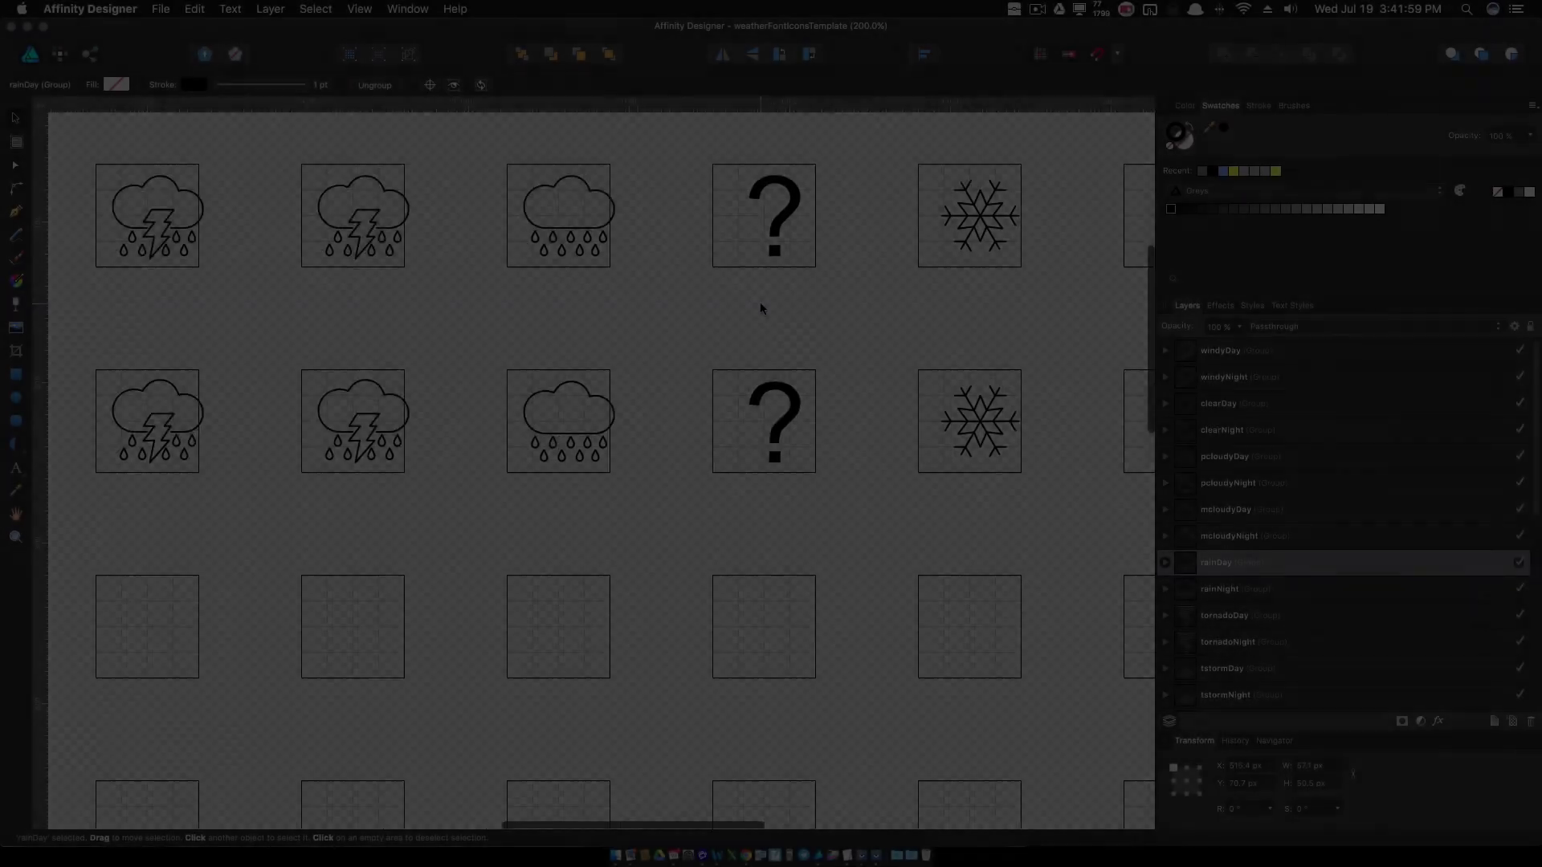
{"action": "scroll", "coordinate": [760, 307], "scroll_direction": "down", "scroll_amount": 3}
{"action": "scroll", "coordinate": [760, 308], "scroll_direction": "right", "scroll_amount": 2}
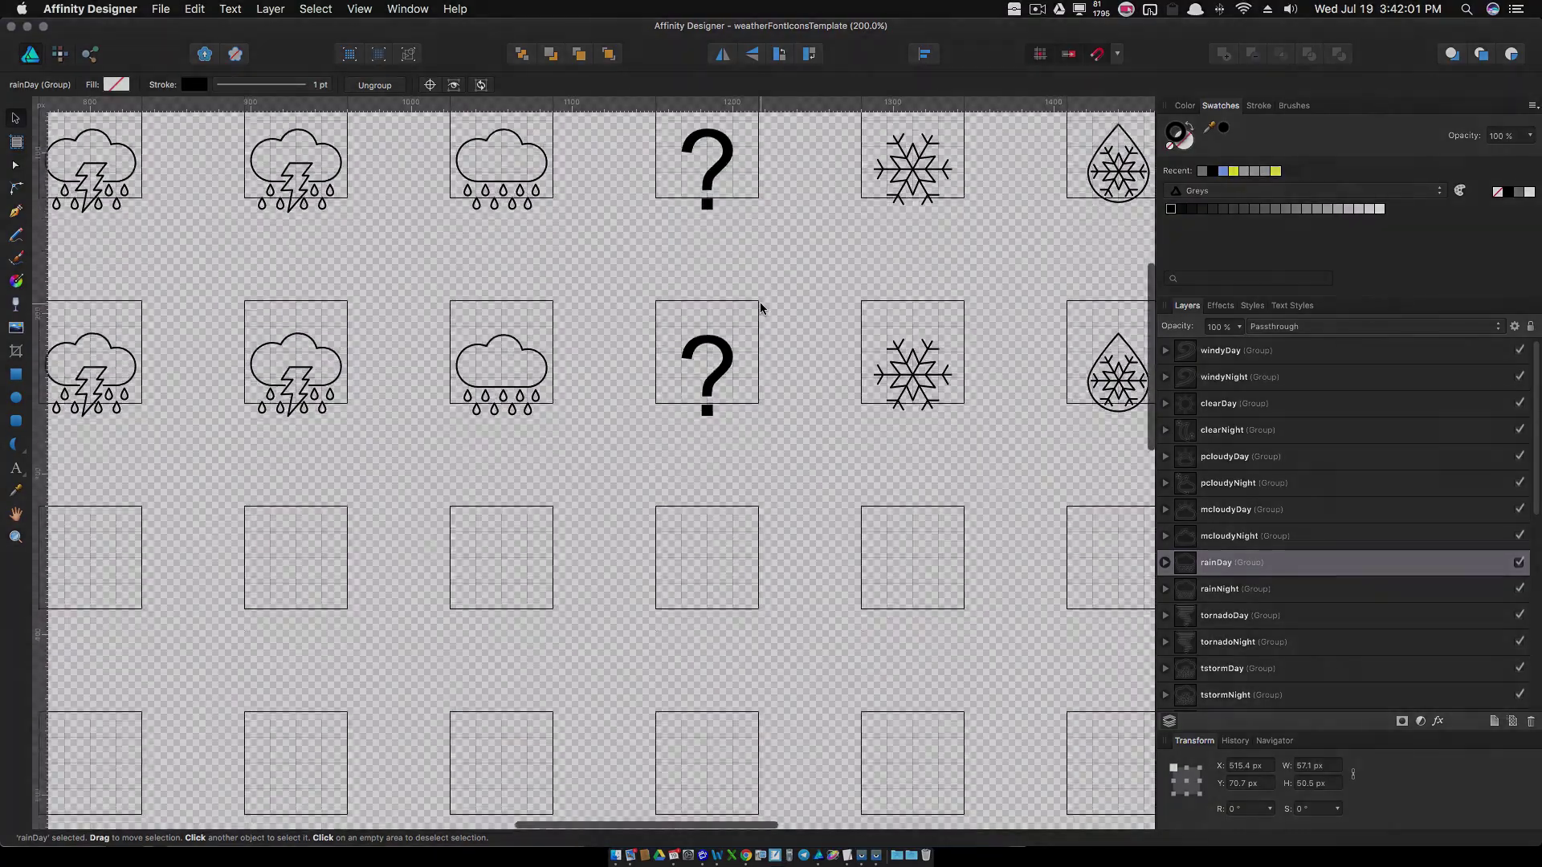